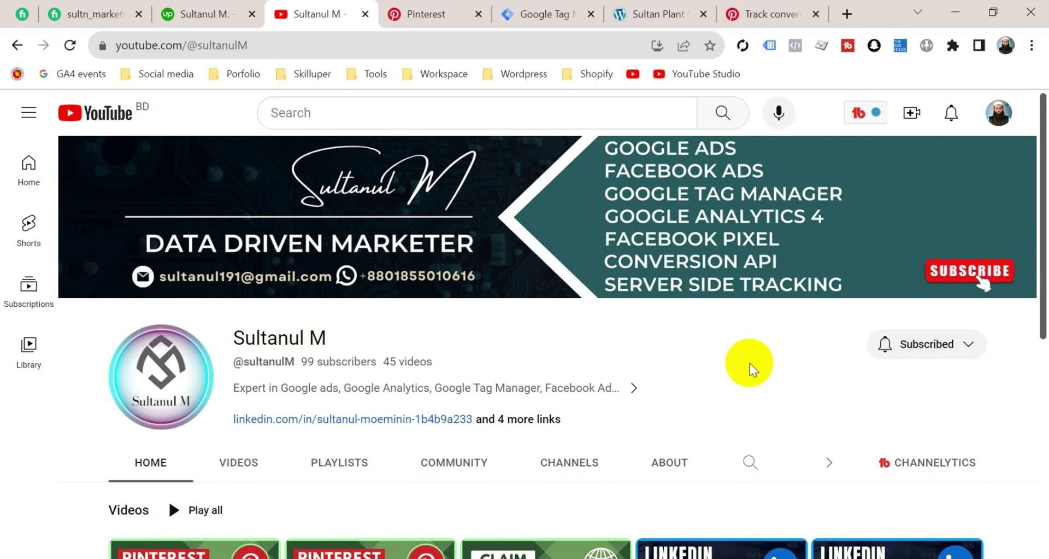
# Look over the Pinterest help article and Sultan Plant site tabs, ending on the Tag Manager workspace
pyautogui.click(768, 12)
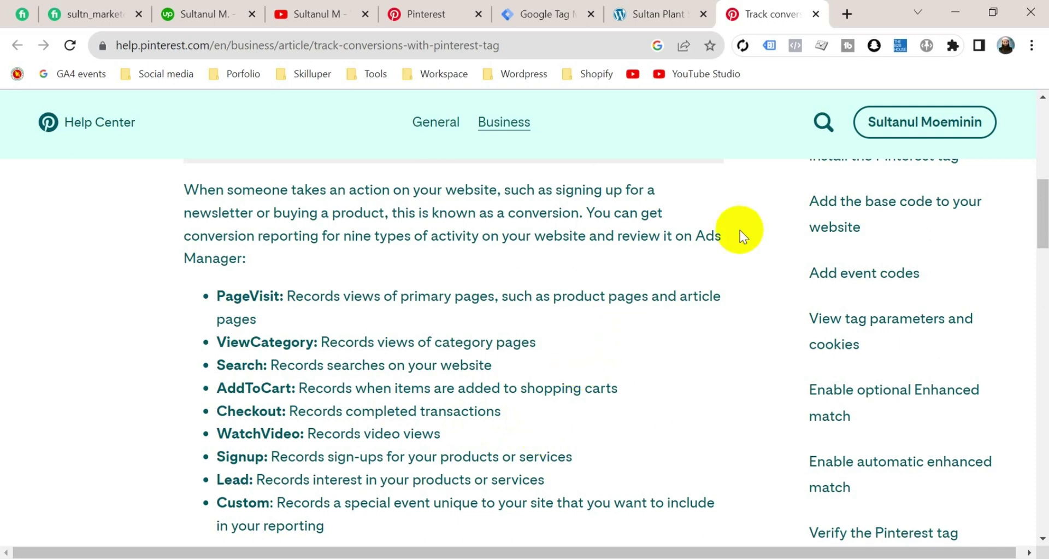
pyautogui.click(661, 11)
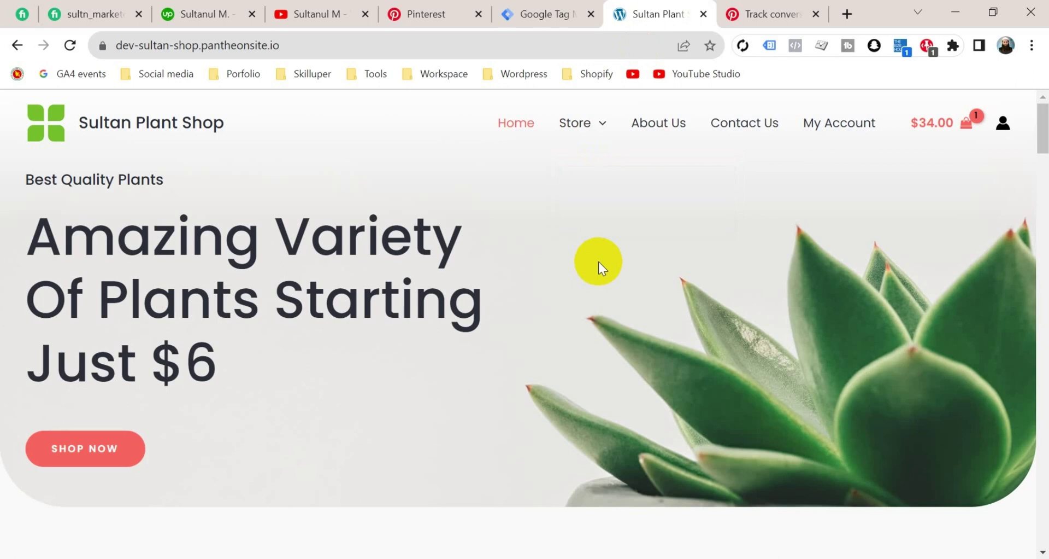
pyautogui.click(555, 15)
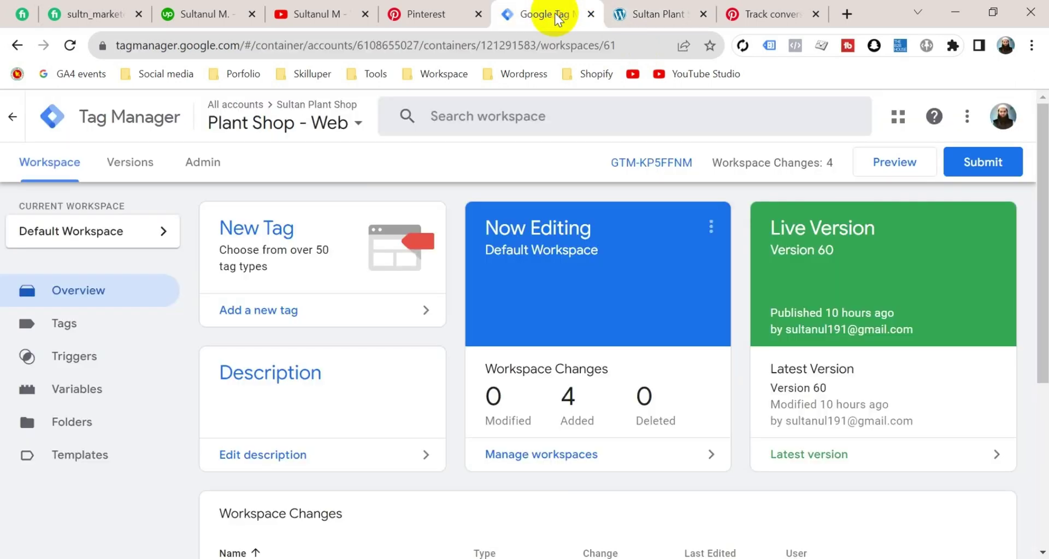
# Select the Plant Shop ad account in Pinterest Ads Manager and review its conversion event history
pyautogui.click(428, 14)
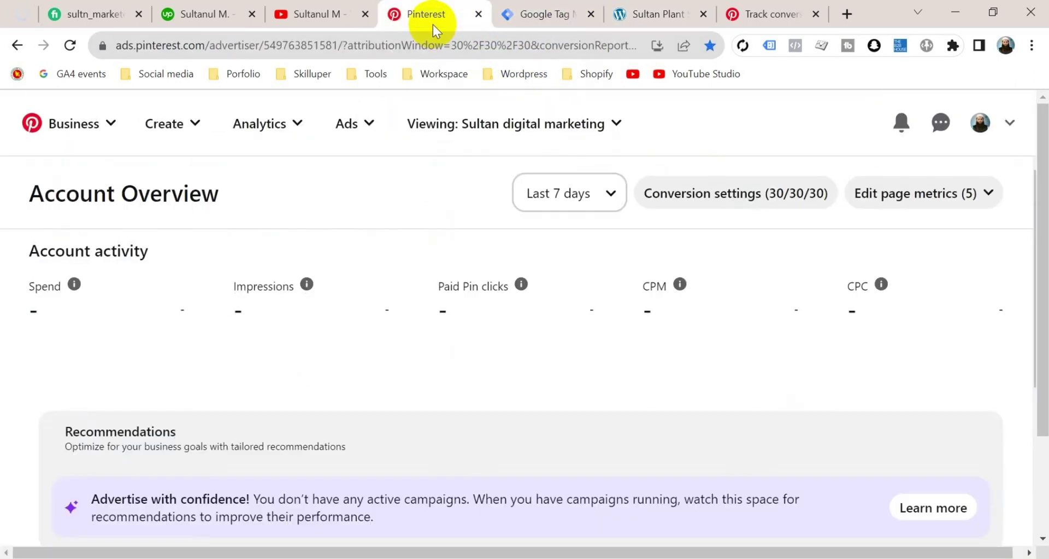
pyautogui.click(565, 129)
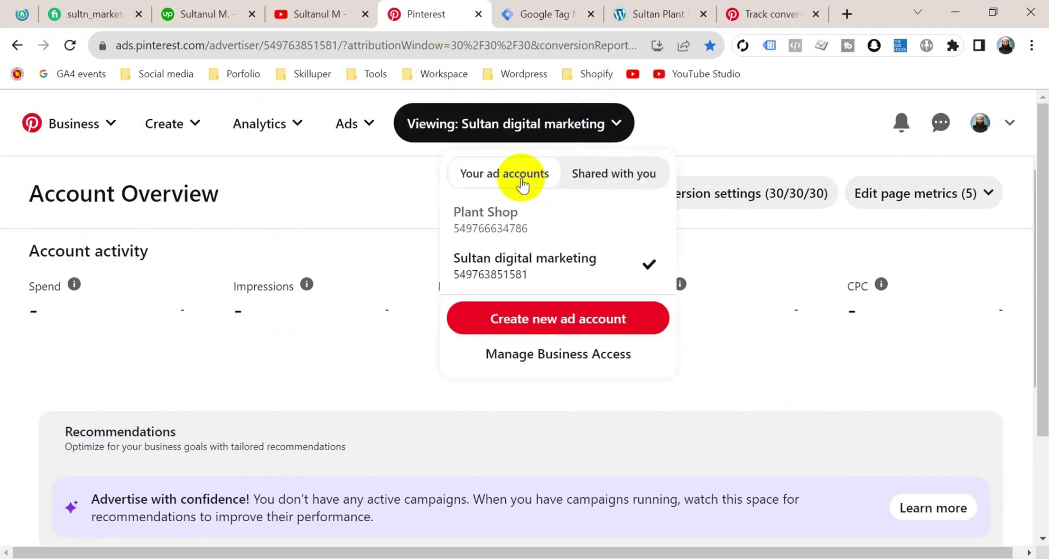
pyautogui.click(510, 219)
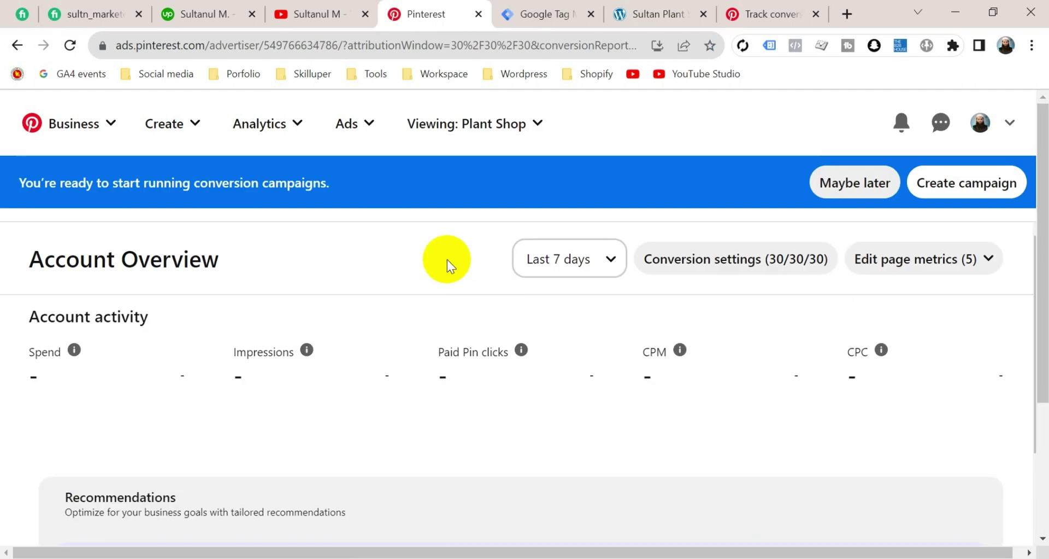
pyautogui.click(355, 124)
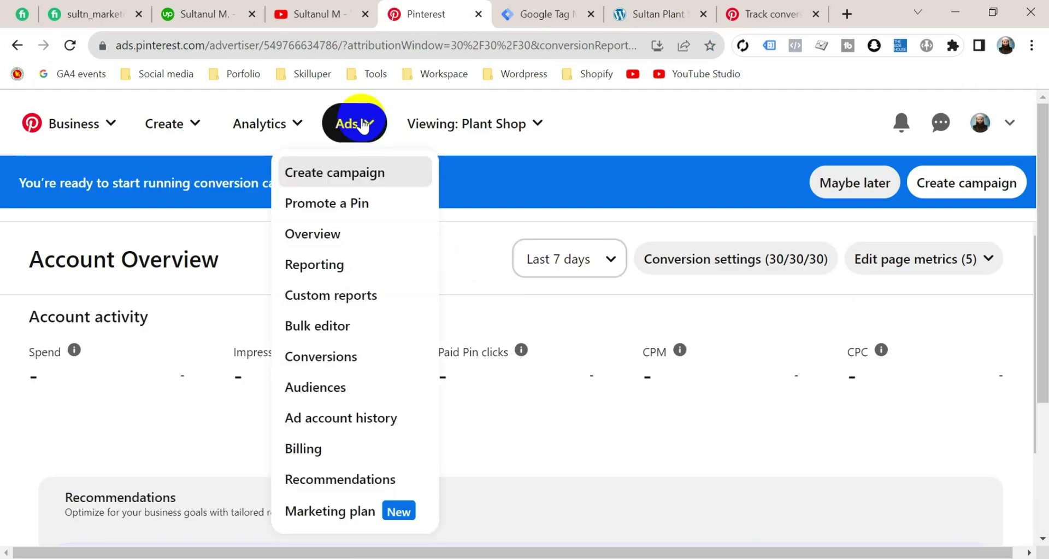
pyautogui.click(362, 352)
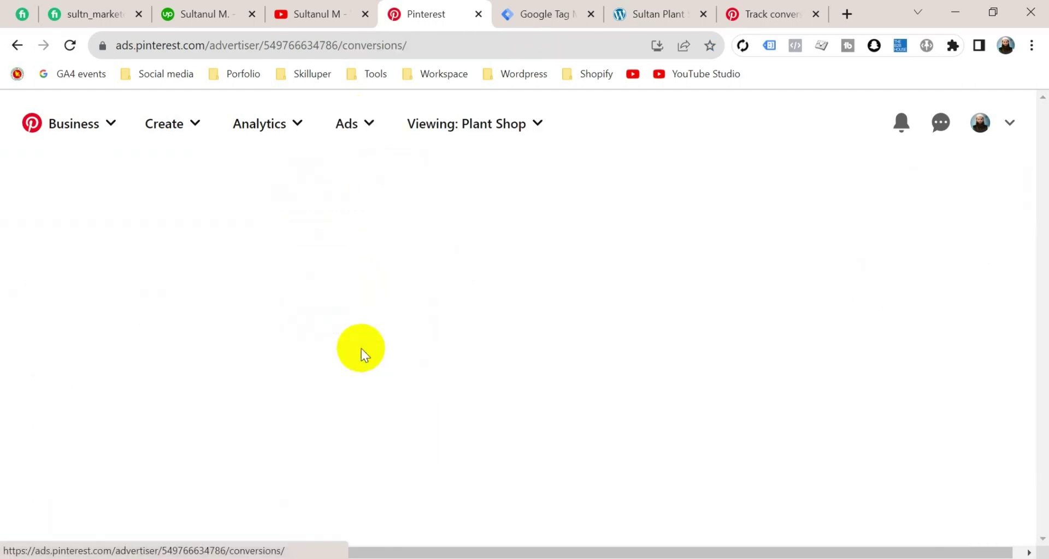
pyautogui.scroll(-4, 399, 450)
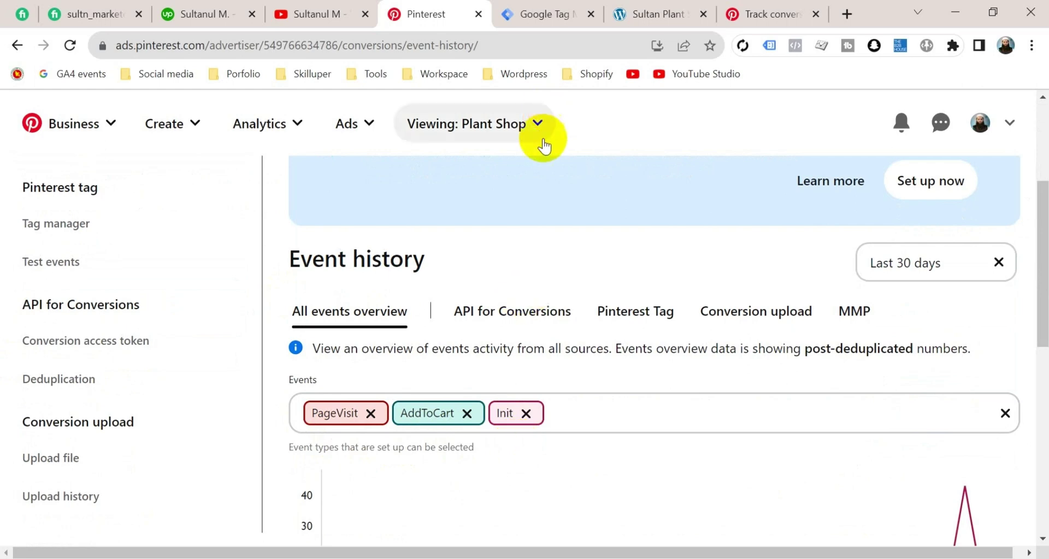
pyautogui.click(555, 14)
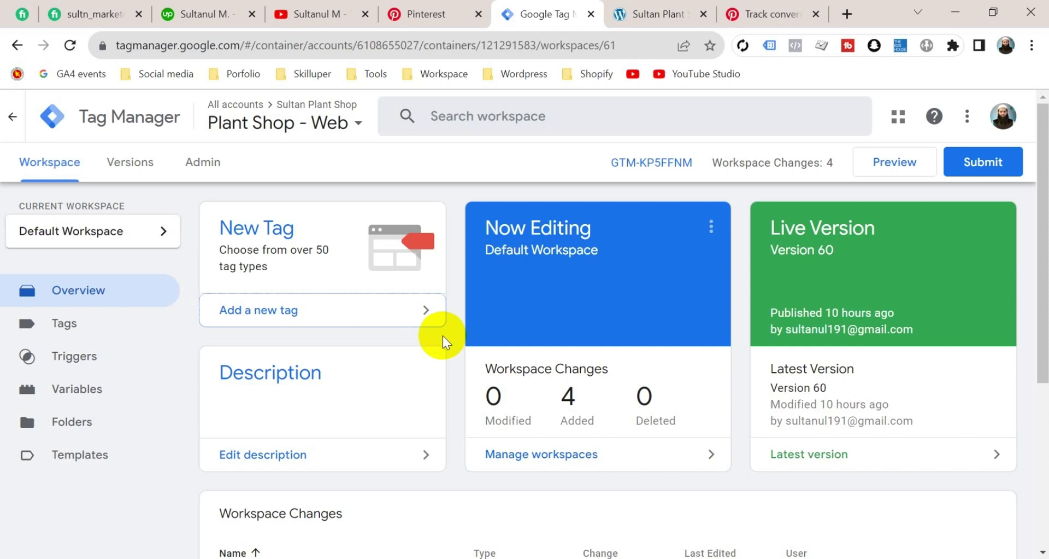
# Start a Tag Manager preview connected to the shop and add Cleistocactus to the cart
pyautogui.click(877, 167)
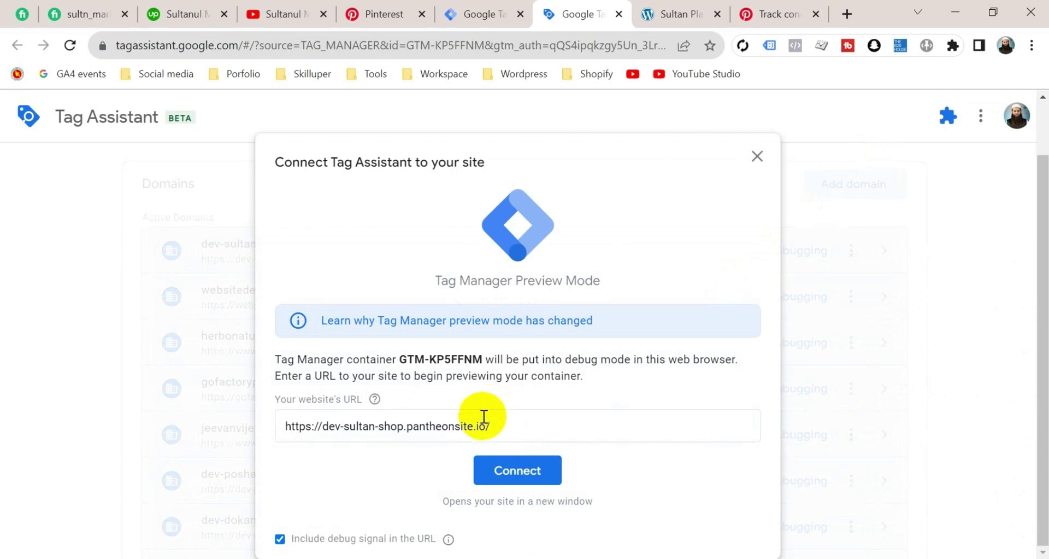
pyautogui.click(519, 469)
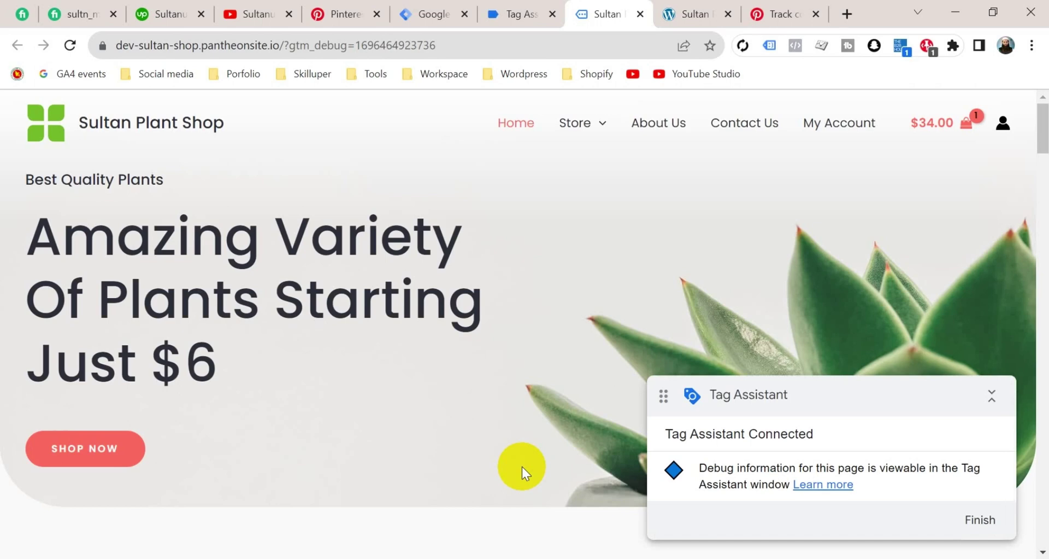
pyautogui.scroll(-8, 523, 466)
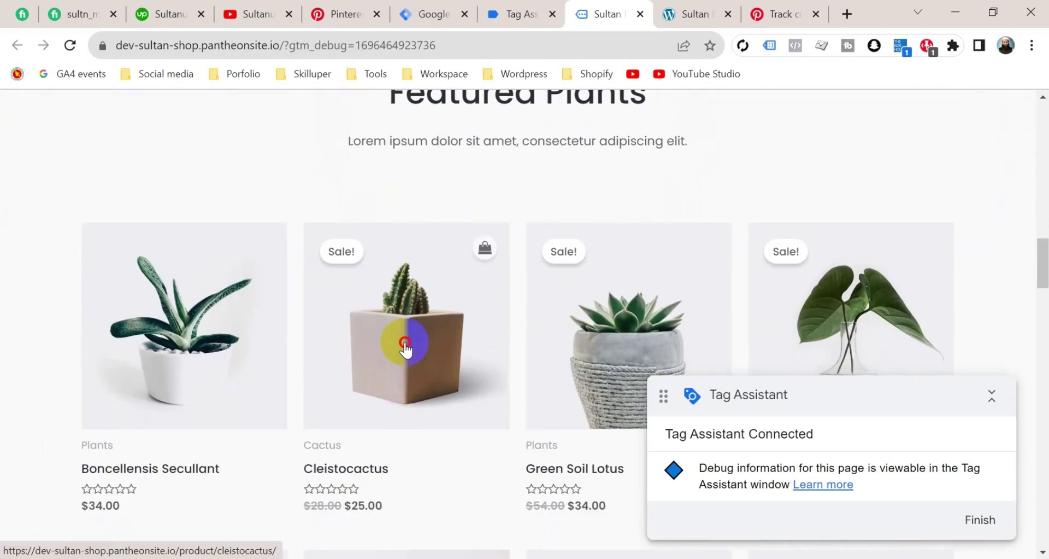
pyautogui.click(405, 344)
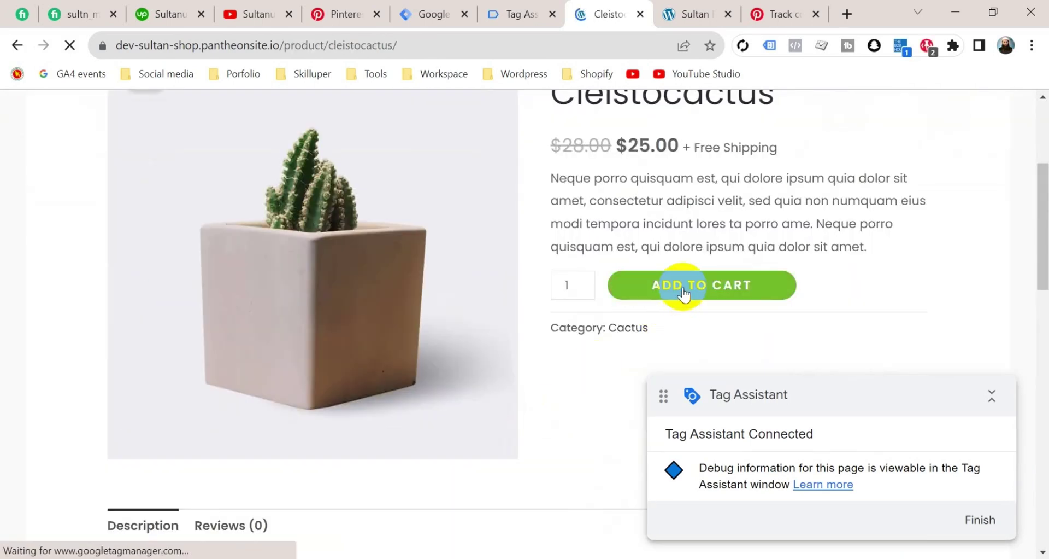
pyautogui.click(684, 294)
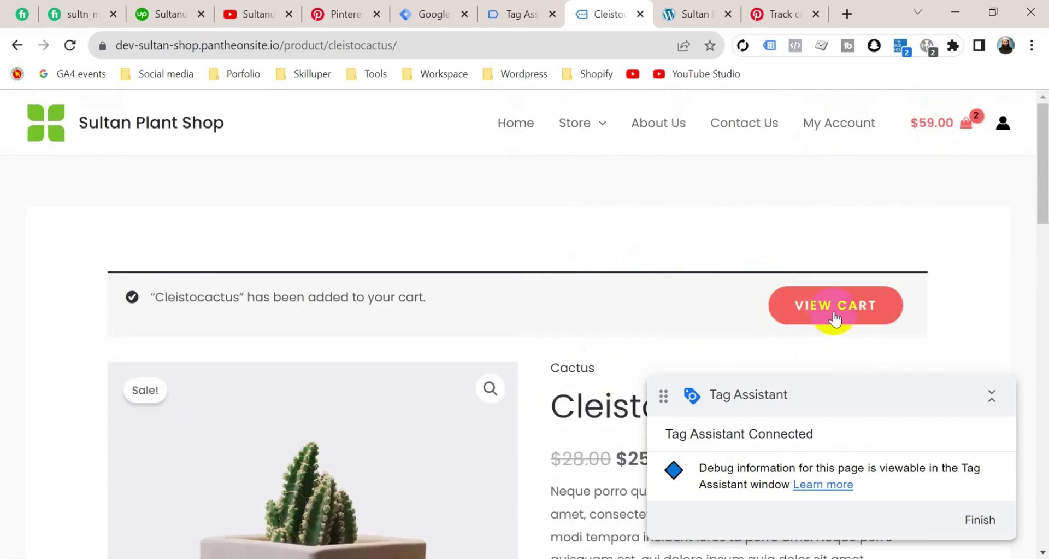
pyautogui.click(835, 316)
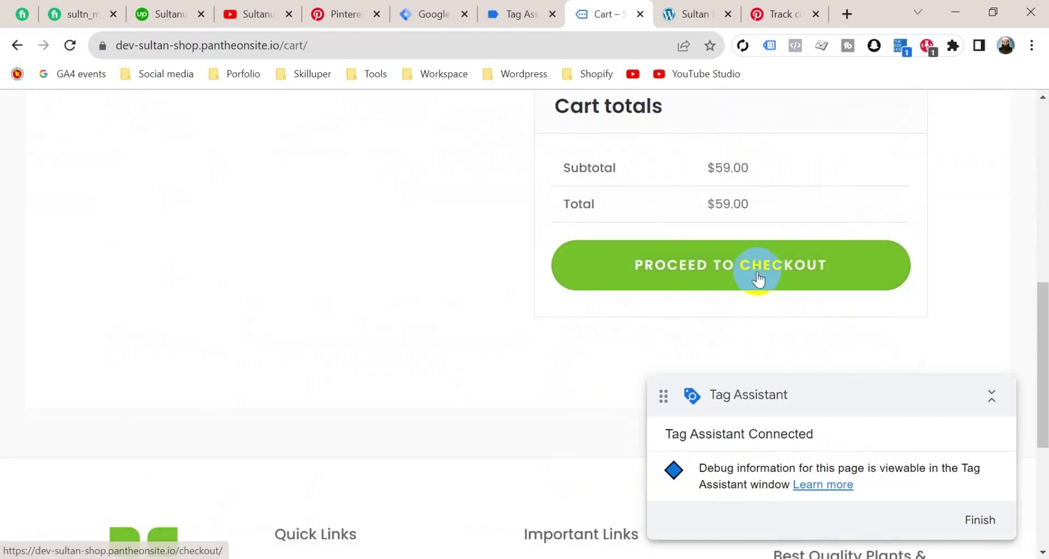
# Check out with autofilled billing details, place the $59.00 order, and decline saving the address
pyautogui.click(759, 279)
pyautogui.scroll(-5, 759, 279)
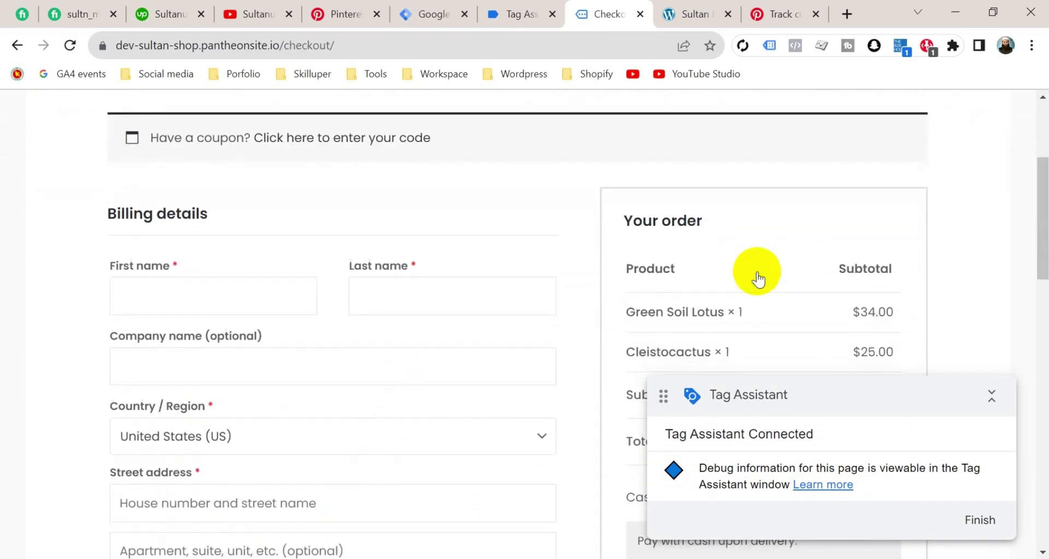
pyautogui.click(221, 226)
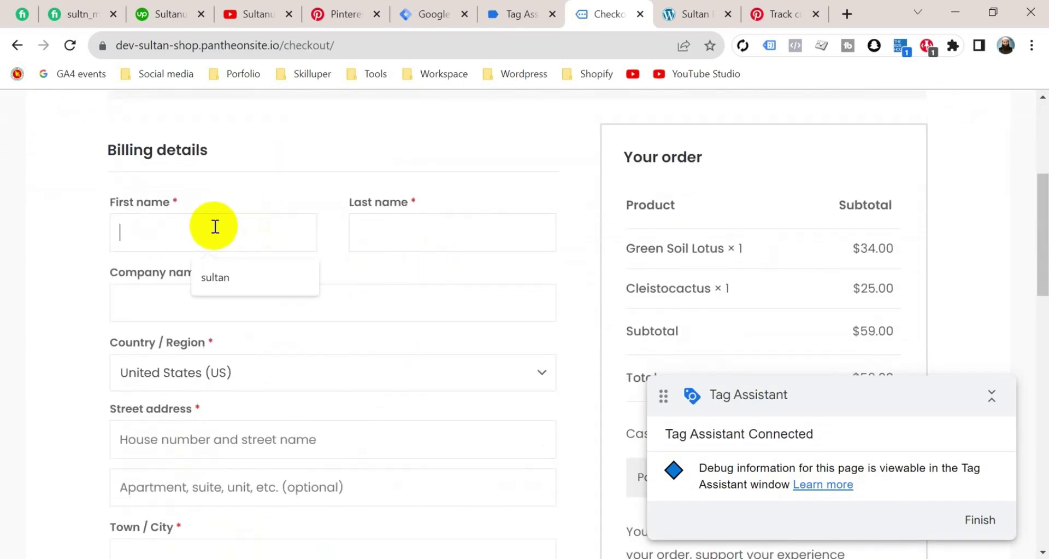
pyautogui.click(229, 272)
pyautogui.scroll(-8, 647, 260)
pyautogui.click(765, 221)
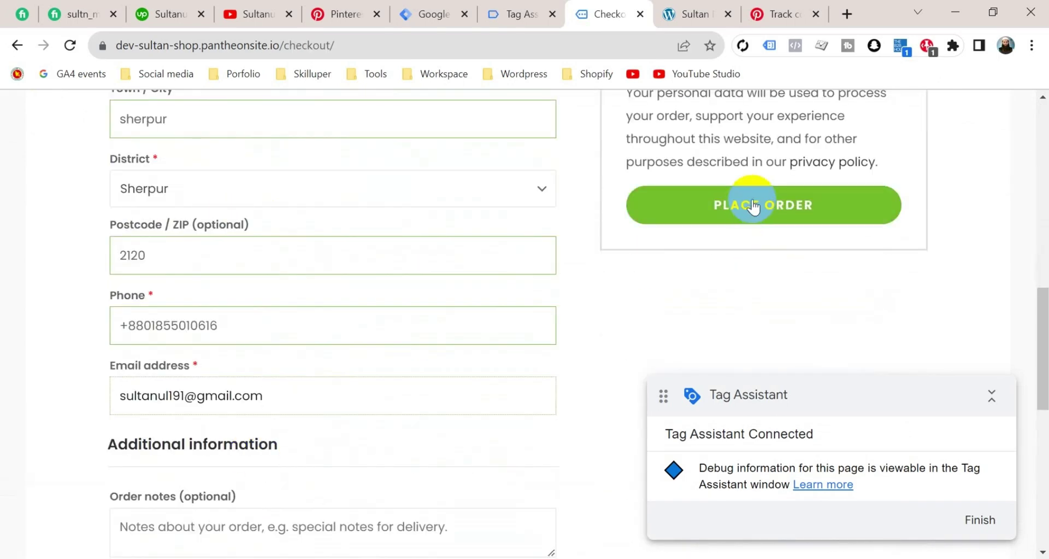
pyautogui.click(681, 333)
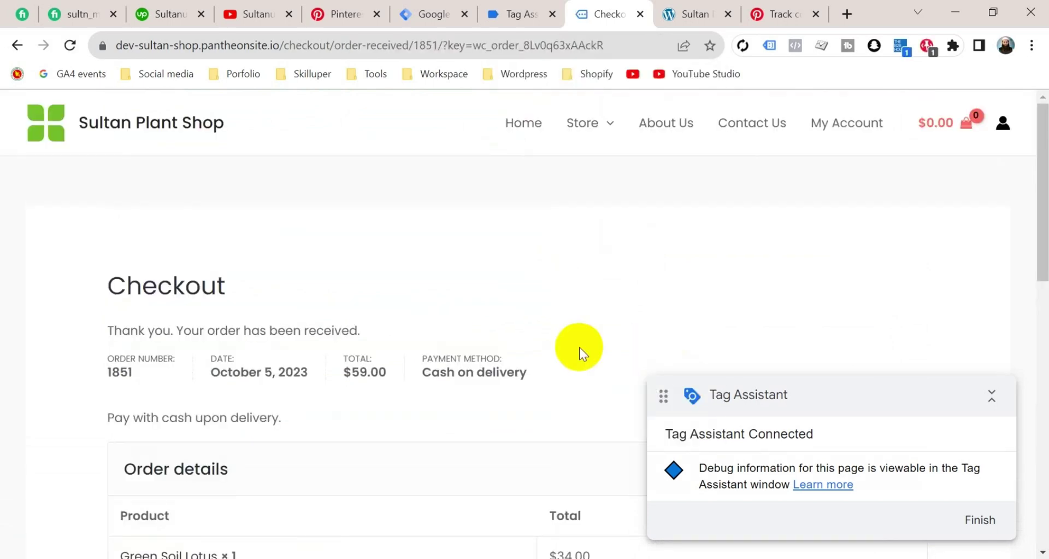
pyautogui.click(522, 16)
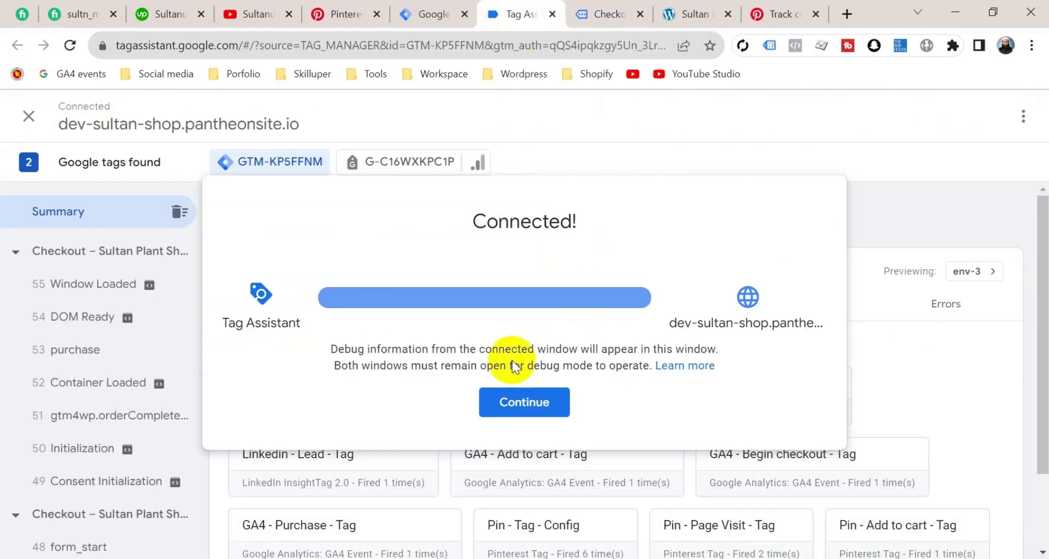
# Inspect the purchase event's Data Layer tab down to value 59 and both cart items
pyautogui.click(522, 401)
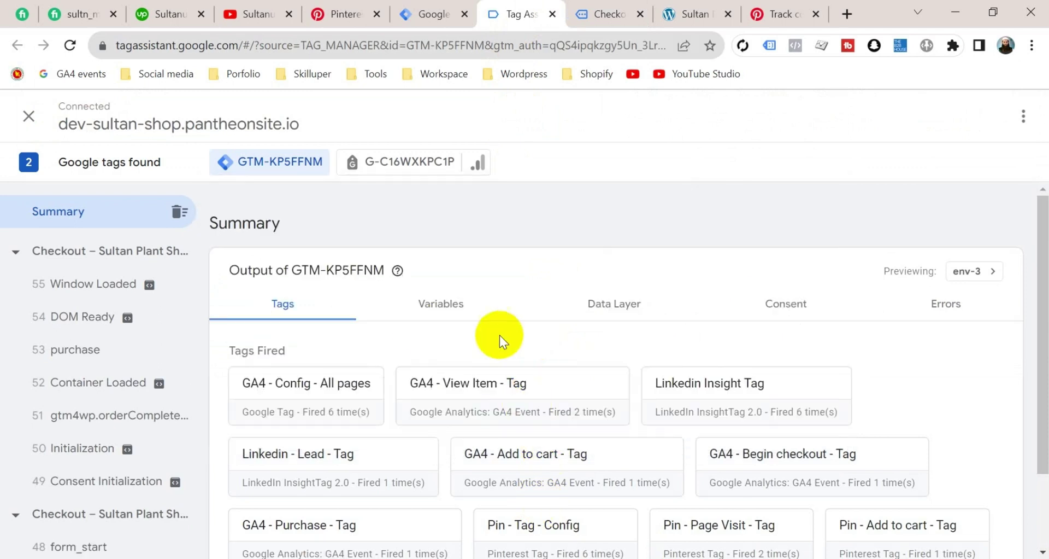
pyautogui.click(105, 356)
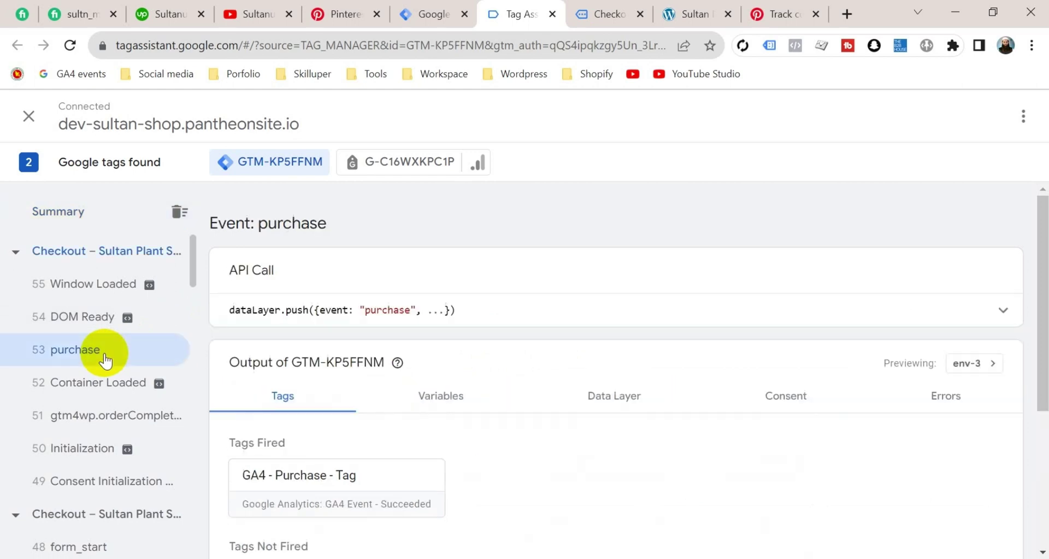
pyautogui.click(612, 393)
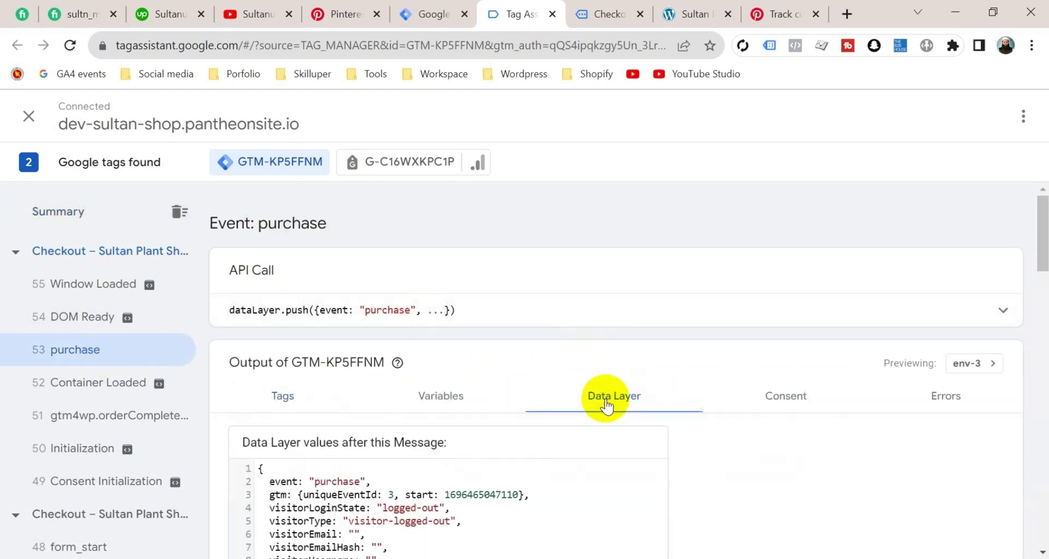
pyautogui.scroll(-4, 585, 410)
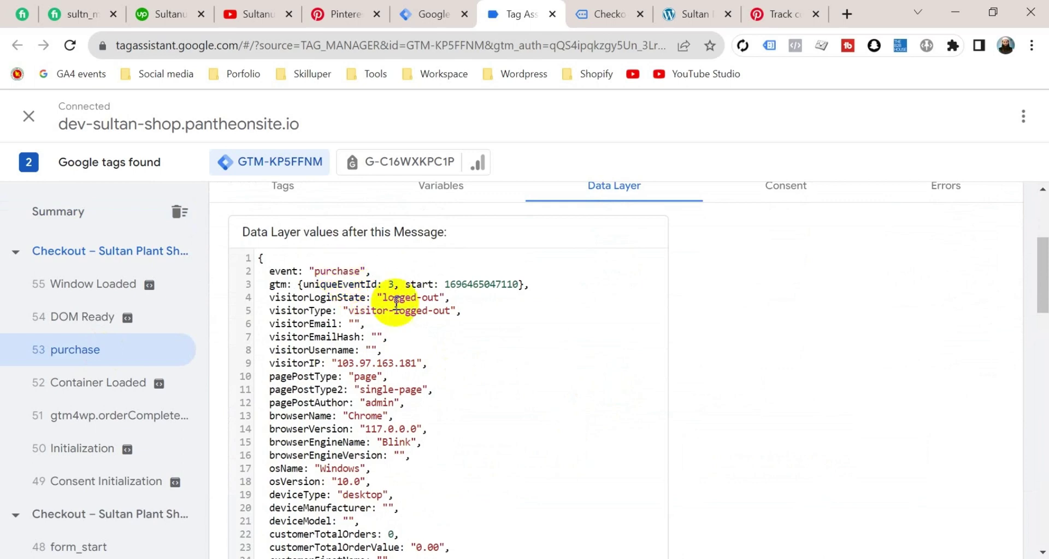
pyautogui.scroll(-15, 555, 382)
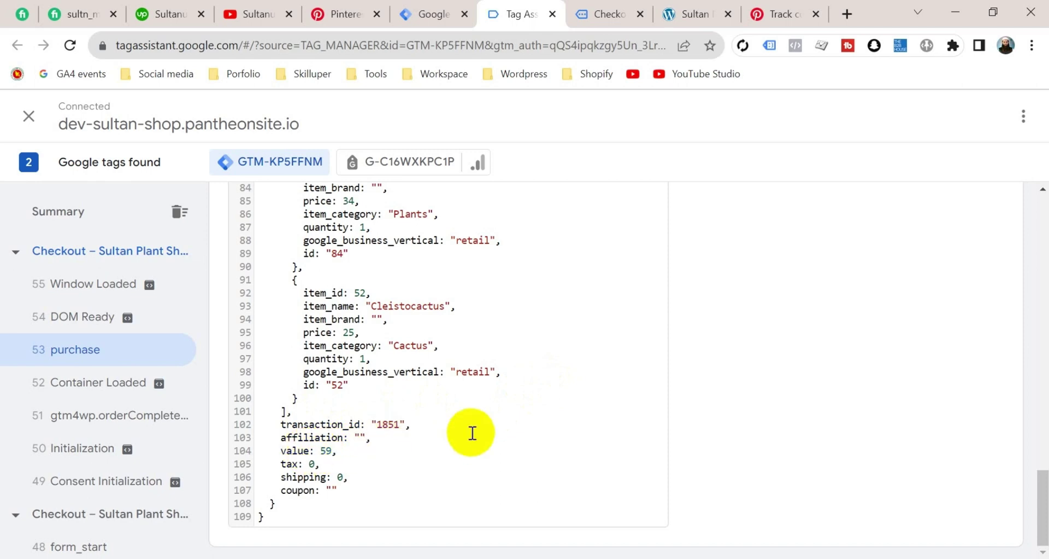
# Create a new tag of the Pinterest Tag type, found by searching 'pint'
pyautogui.click(436, 18)
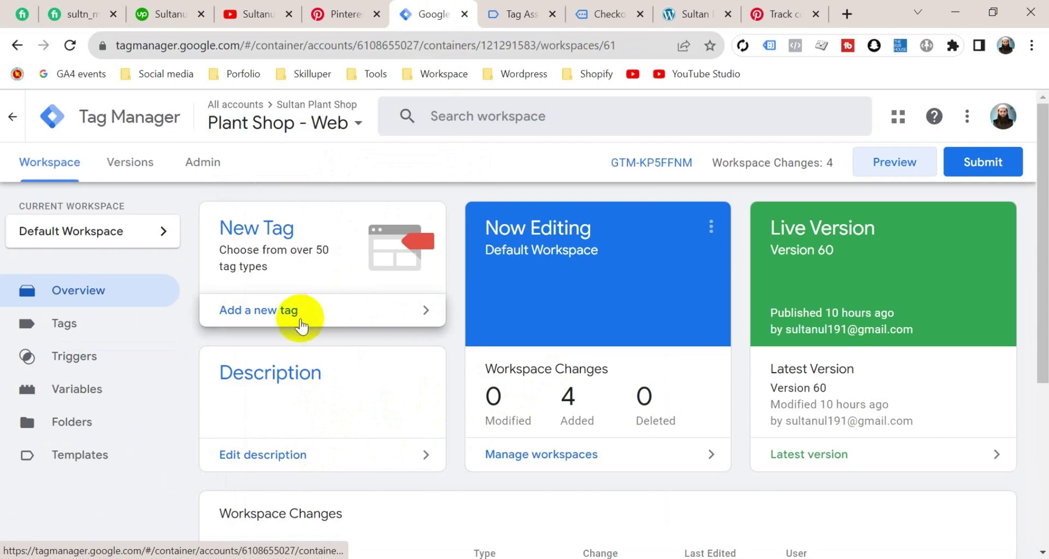
pyautogui.click(285, 314)
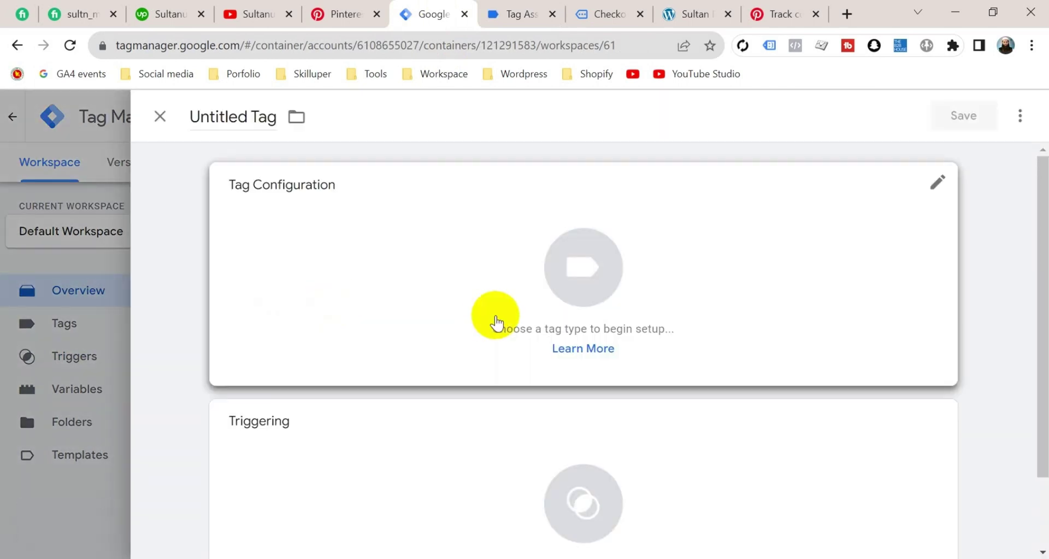
pyautogui.click(497, 323)
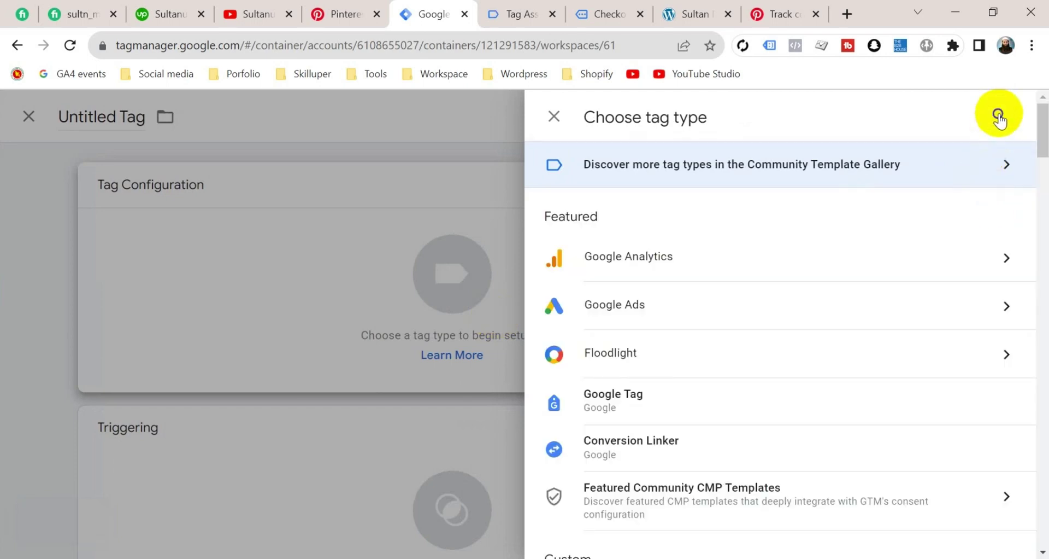
pyautogui.click(1000, 108)
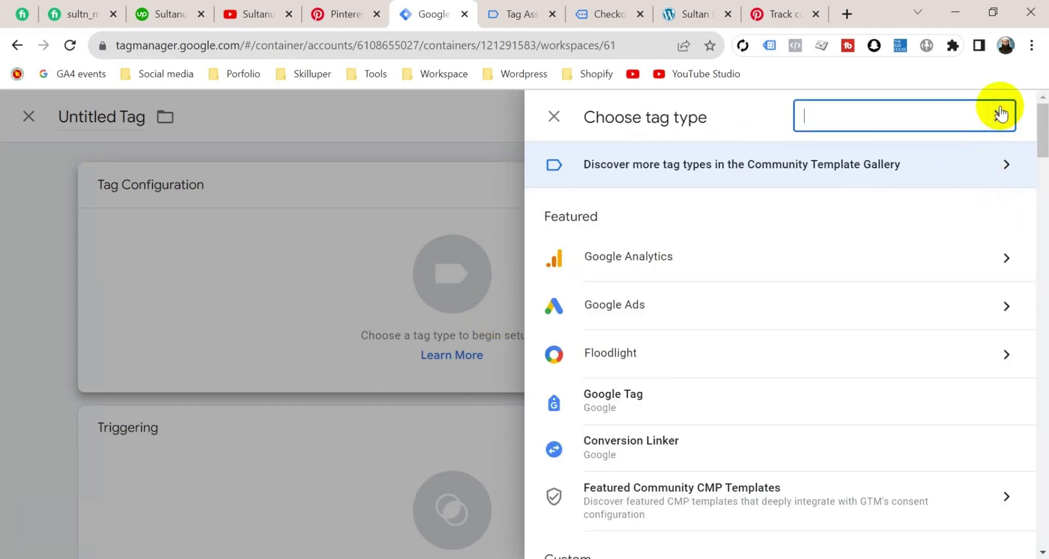
pyautogui.write('pint')
pyautogui.click(713, 342)
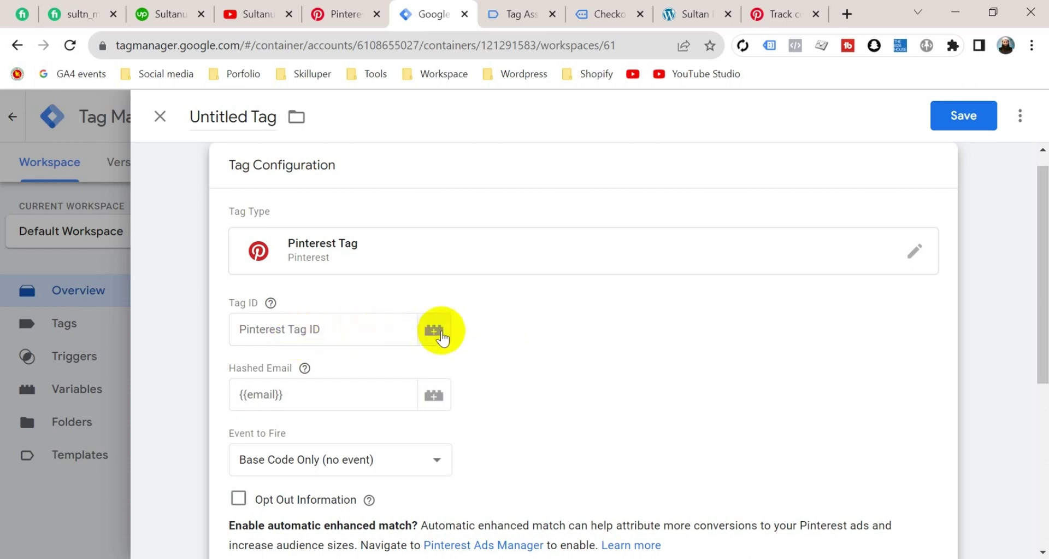
# Set Tag ID to {{Pin - Tag ID}} and Hashed Email to {{dlv - Visitor Email Hashed}}
pyautogui.click(438, 331)
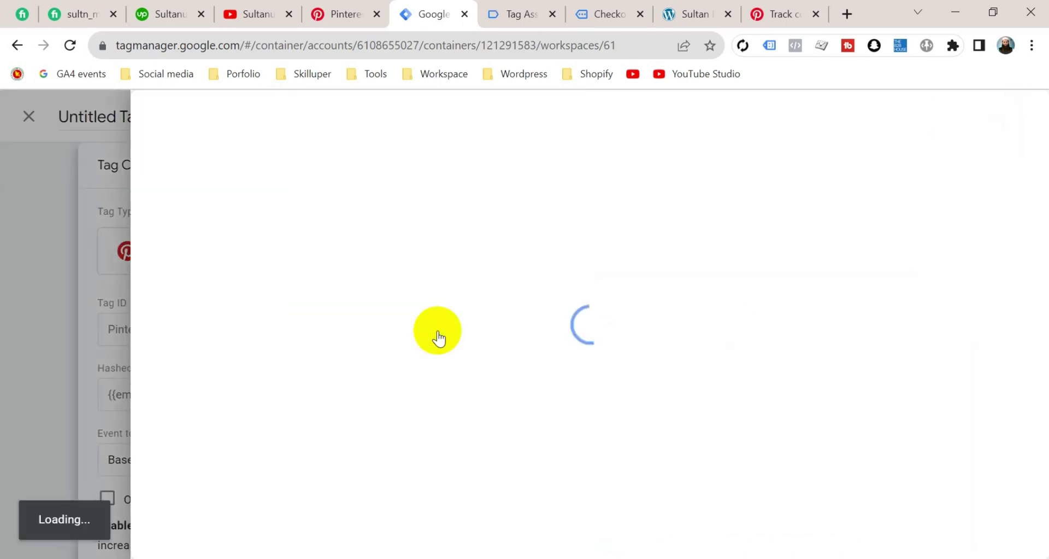
pyautogui.scroll(-8, 486, 136)
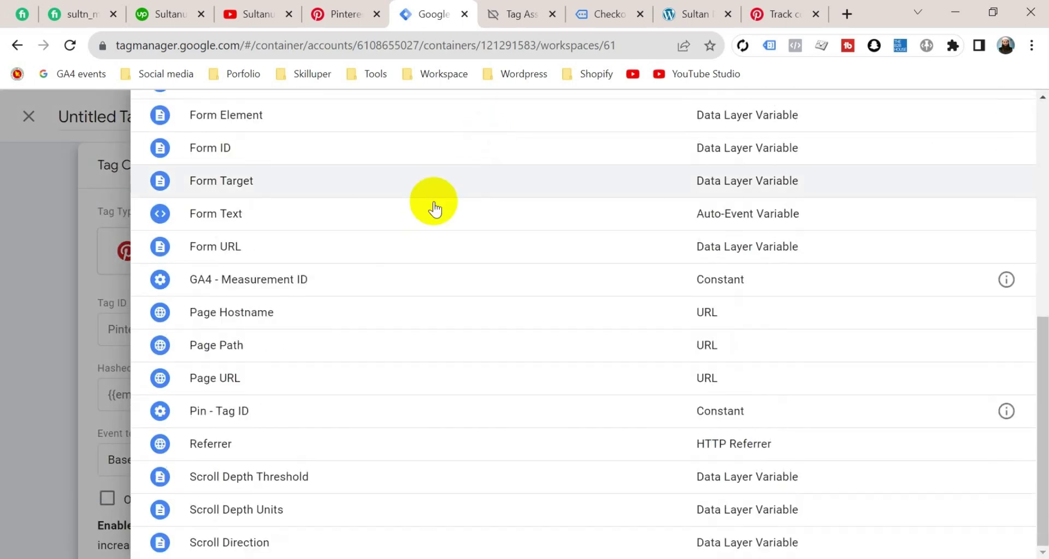
pyautogui.click(312, 411)
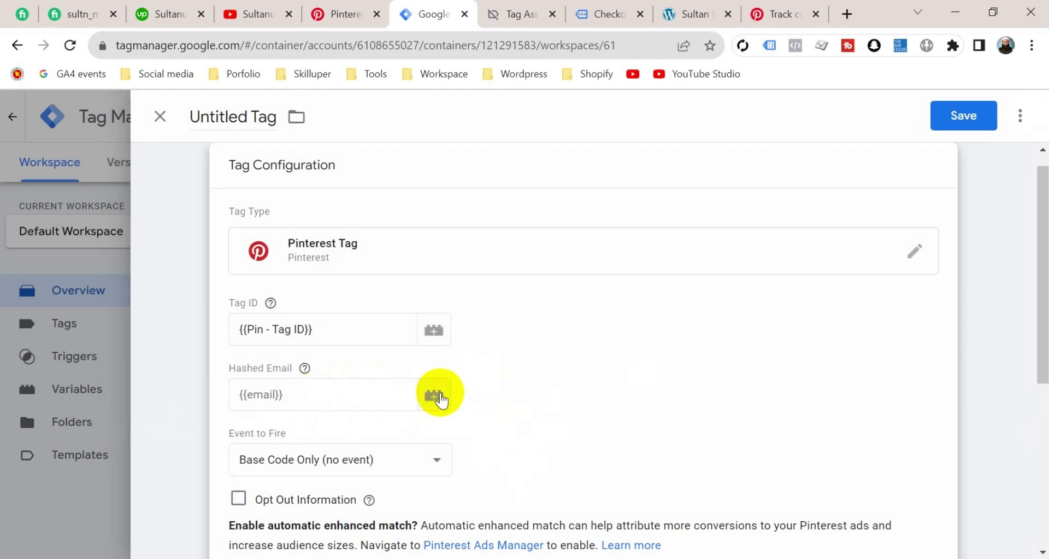
pyautogui.click(434, 395)
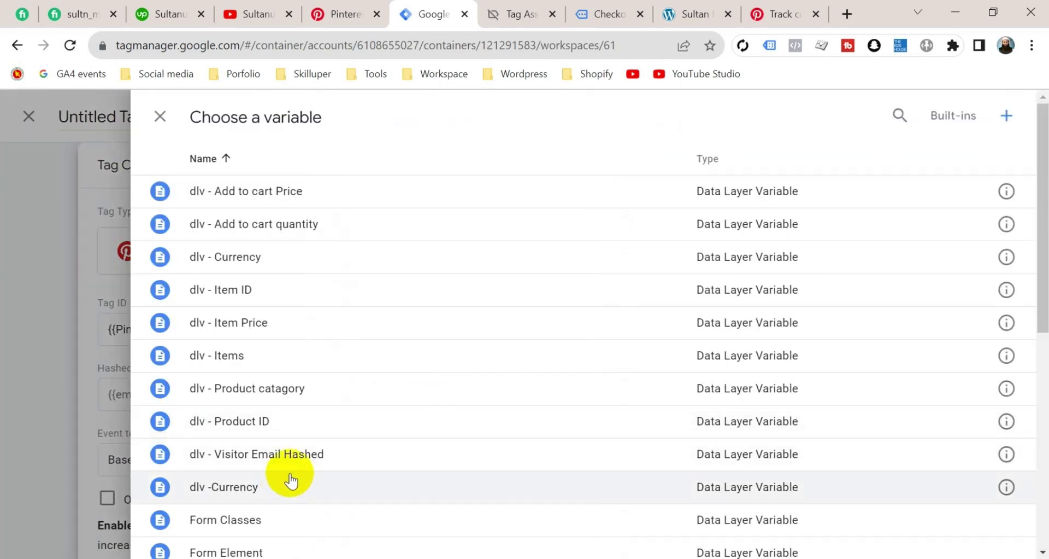
pyautogui.click(335, 463)
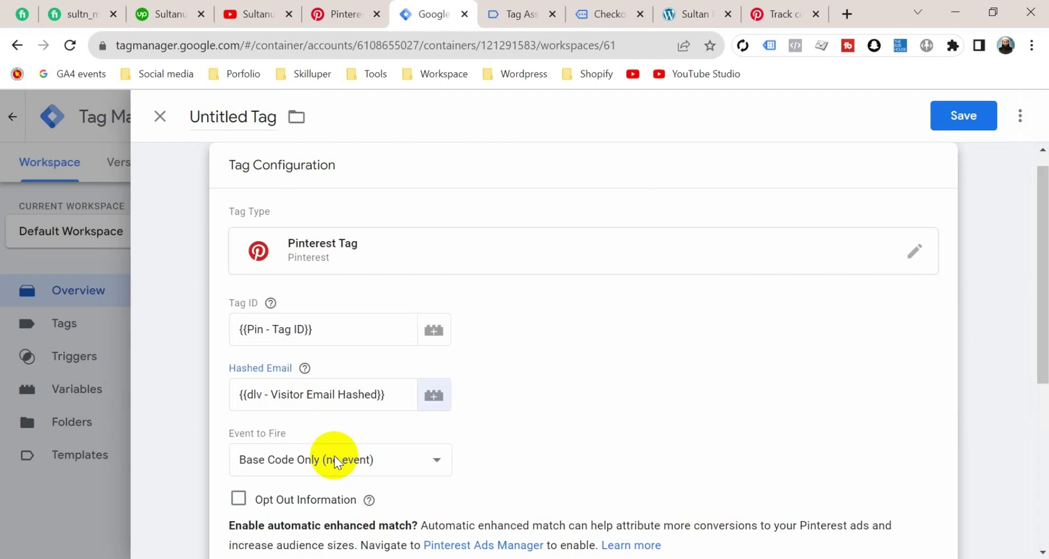
# Set the Pinterest tag's Event to Fire to Checkout and begin a new variable for Order Value
pyautogui.click(387, 460)
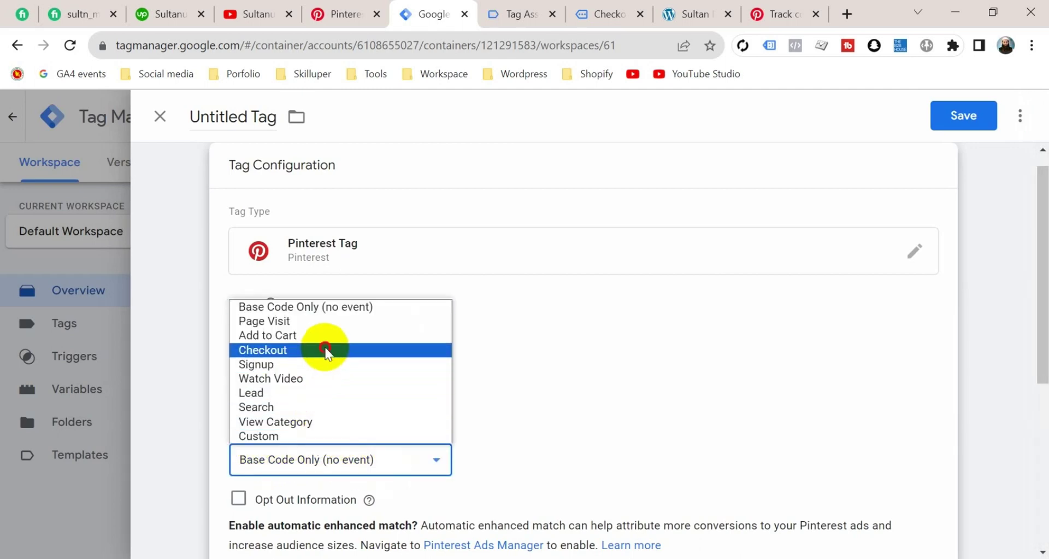
pyautogui.click(325, 349)
pyautogui.scroll(-5, 364, 284)
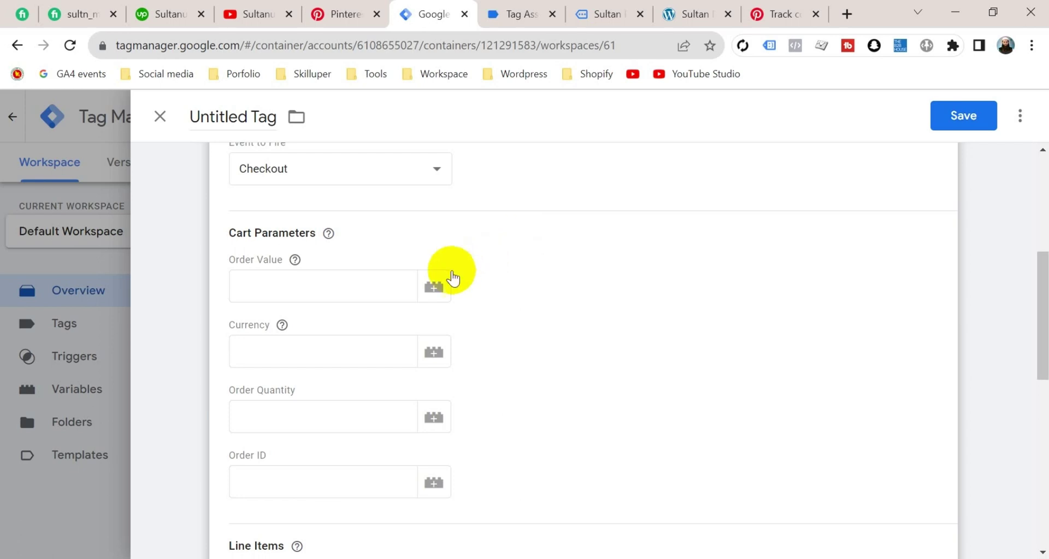
pyautogui.click(434, 286)
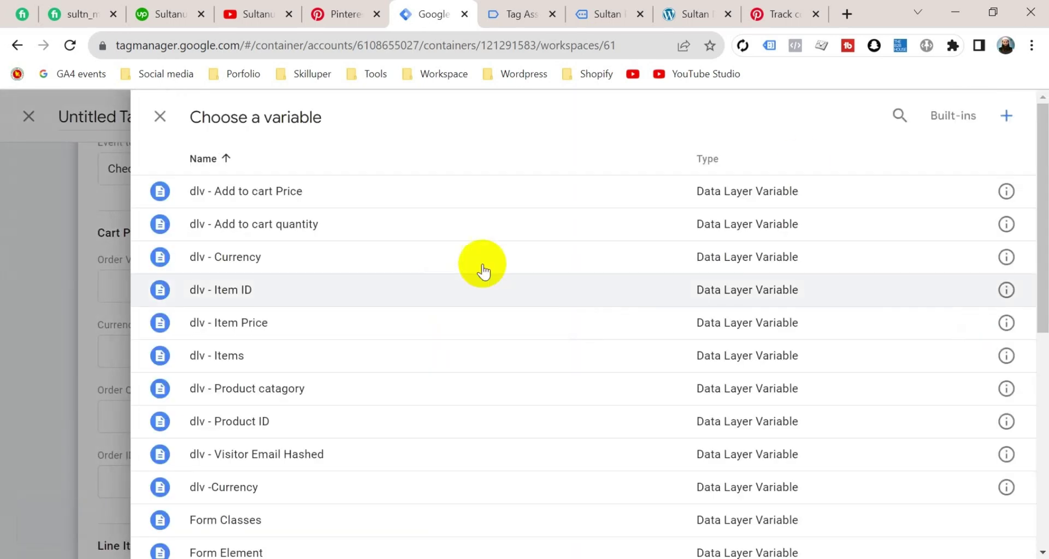
pyautogui.click(1009, 117)
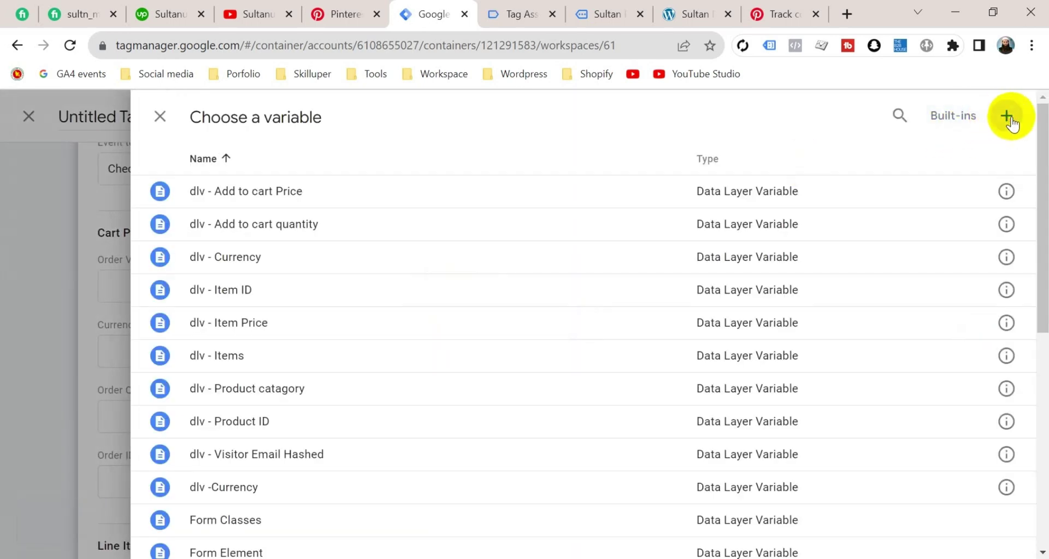
# Make the new variable a Data Layer Variable and copy the ecommerce key from Tag Assistant
pyautogui.click(764, 228)
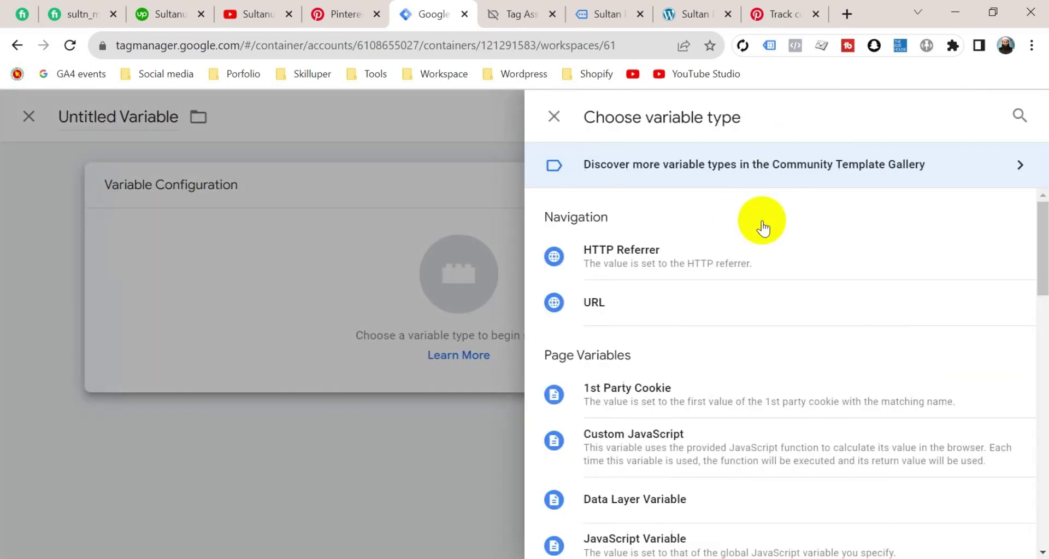
pyautogui.click(724, 516)
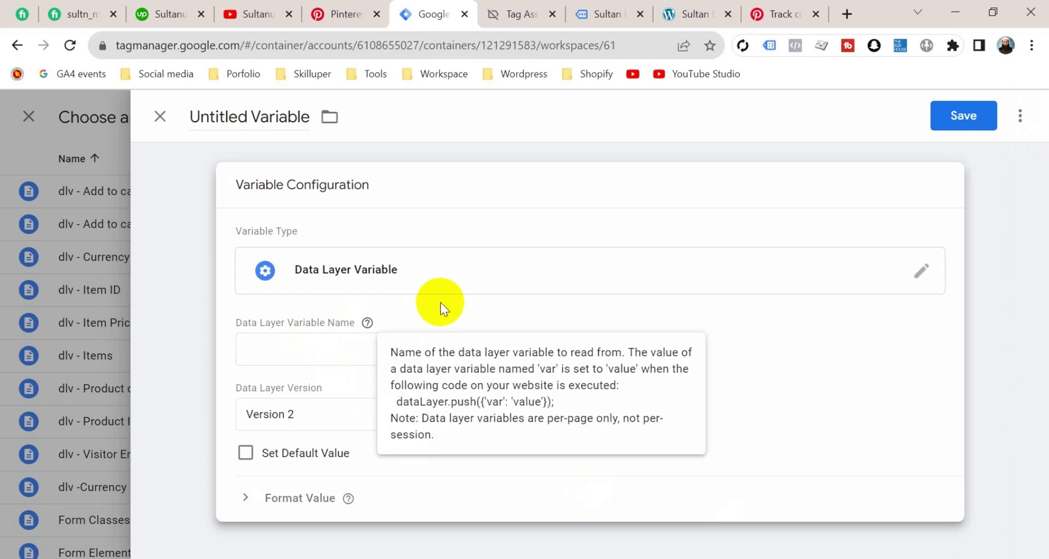
pyautogui.click(517, 8)
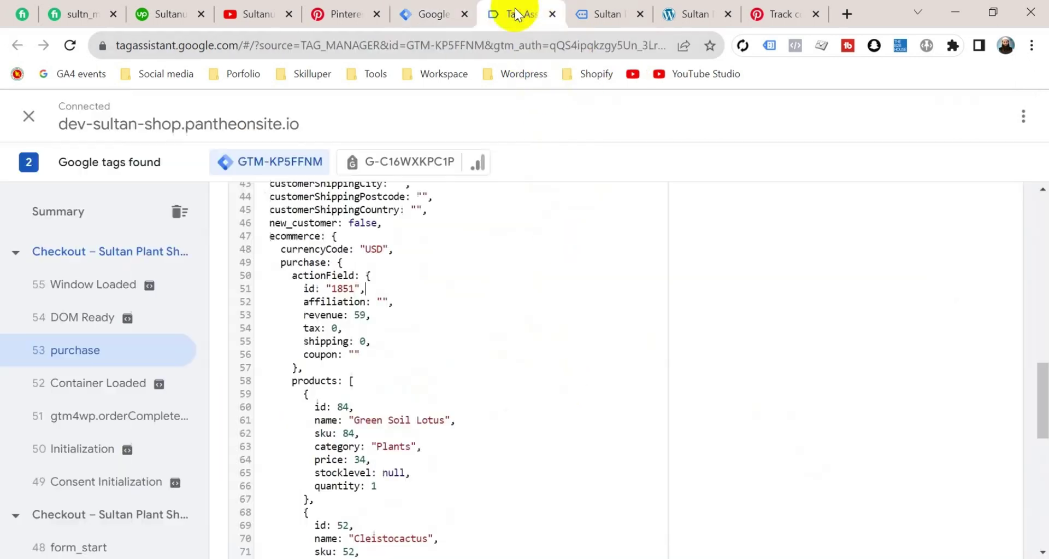
pyautogui.doubleClick(292, 238)
pyautogui.press('super+c')
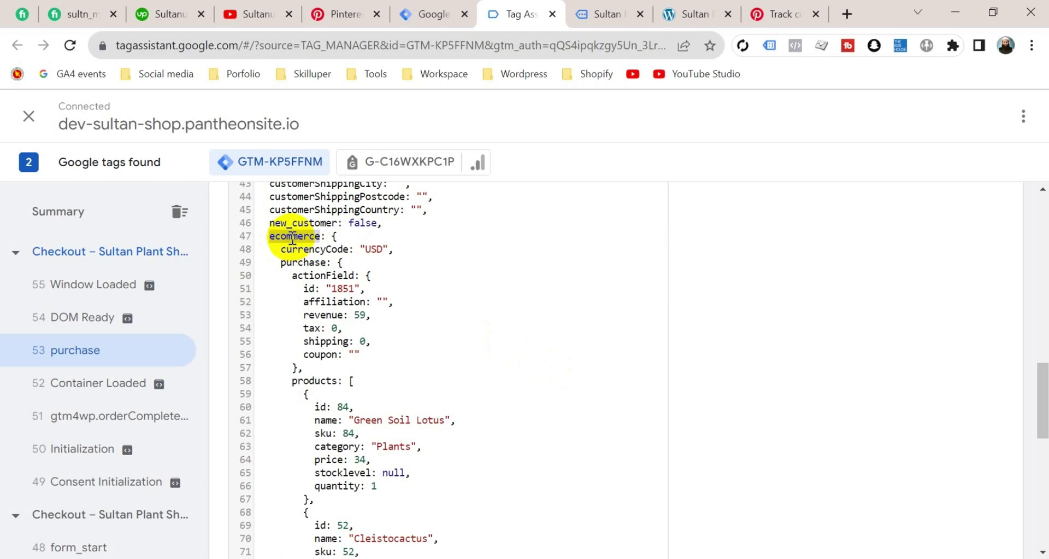
pyautogui.scroll(-10, 442, 324)
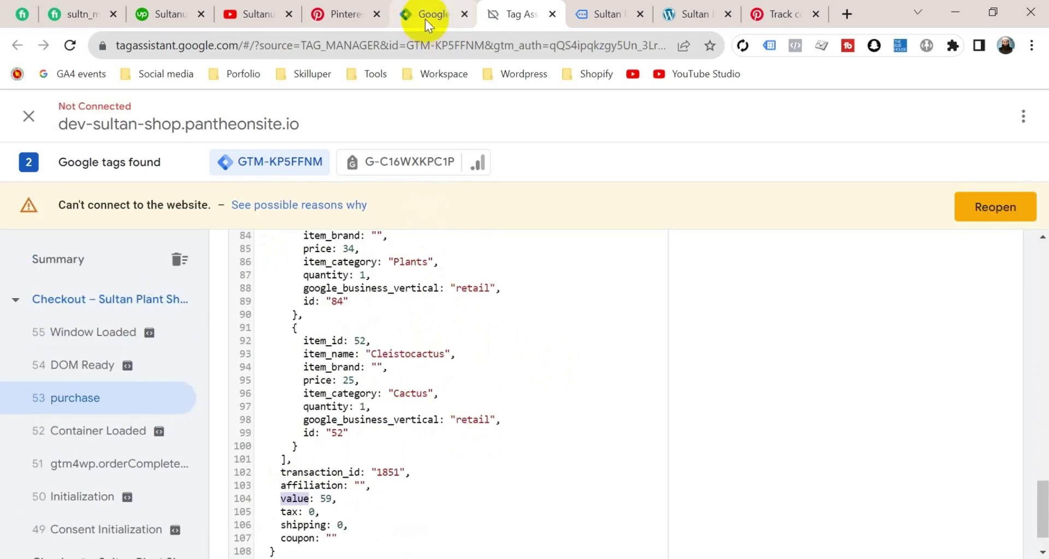
pyautogui.click(425, 16)
# Set the variable name to ecommerce.value, rename it dlv - Purchase Value, and save
pyautogui.click(304, 347)
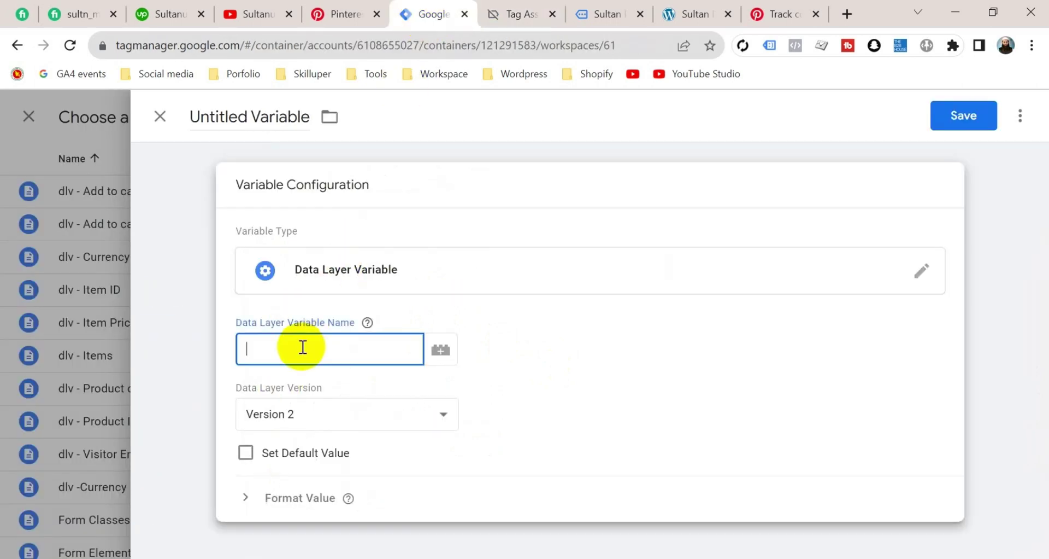
pyautogui.press('super+v')
pyautogui.click(324, 139)
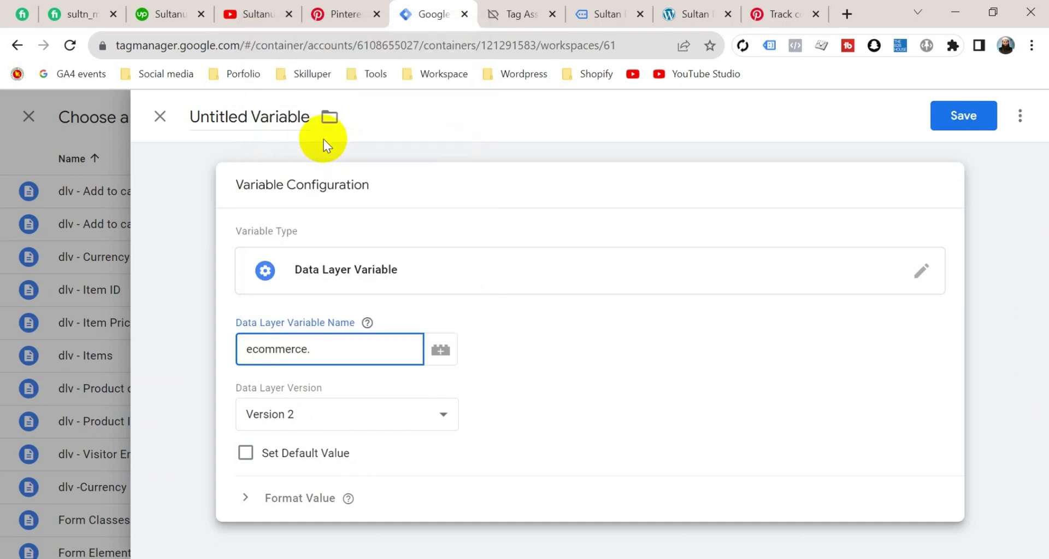
pyautogui.press('super+v')
pyautogui.click(344, 89)
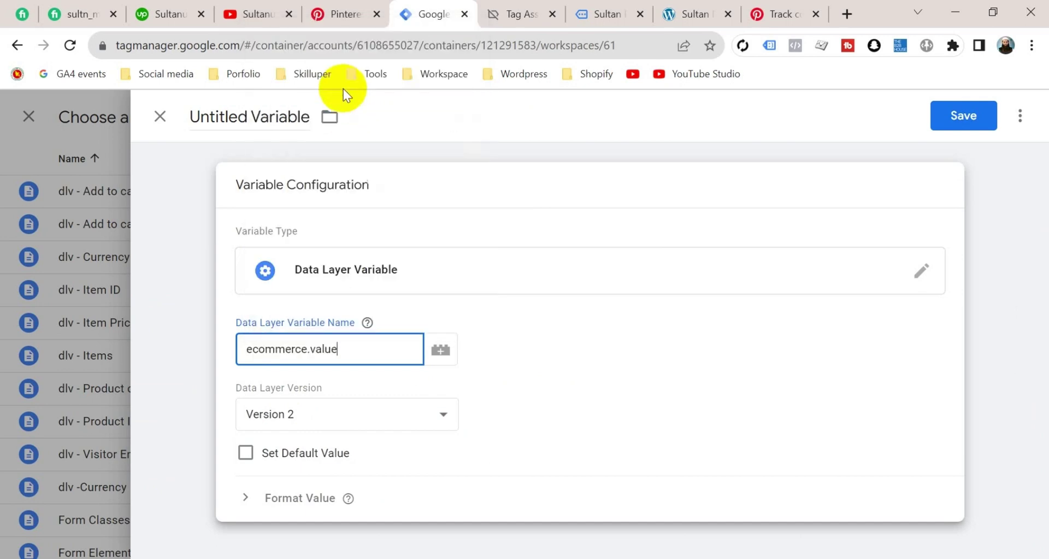
pyautogui.click(257, 115)
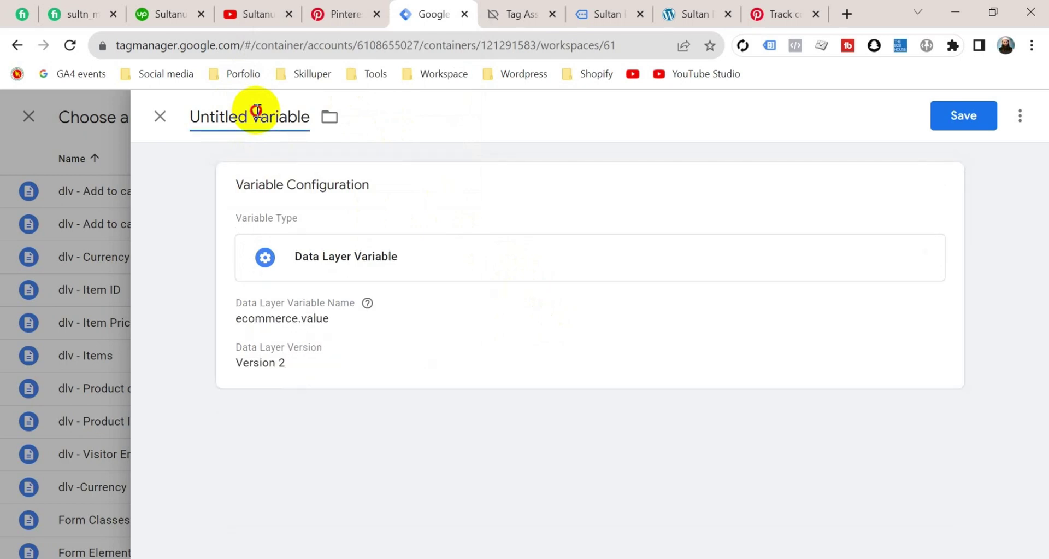
pyautogui.doubleClick(257, 114)
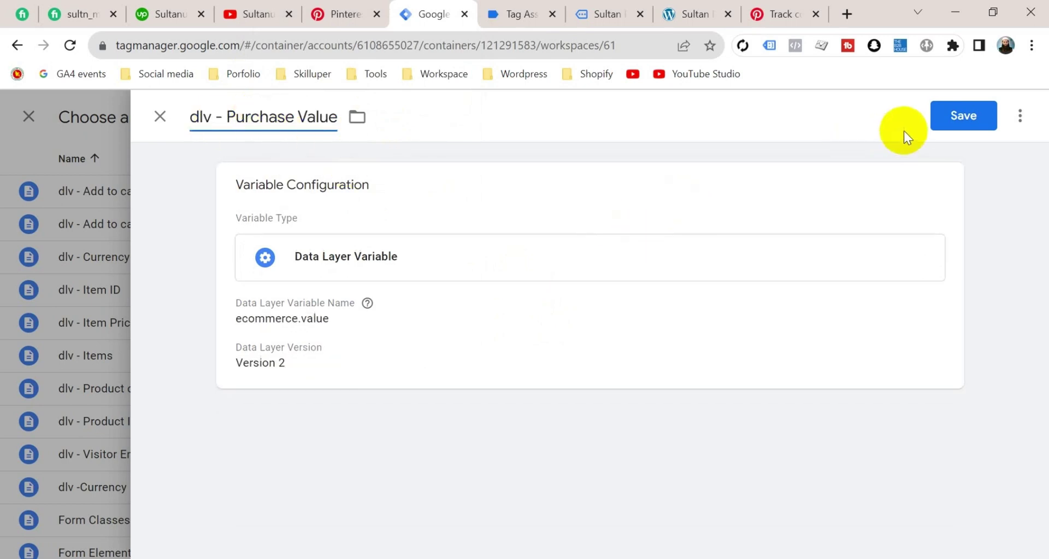
pyautogui.click(972, 116)
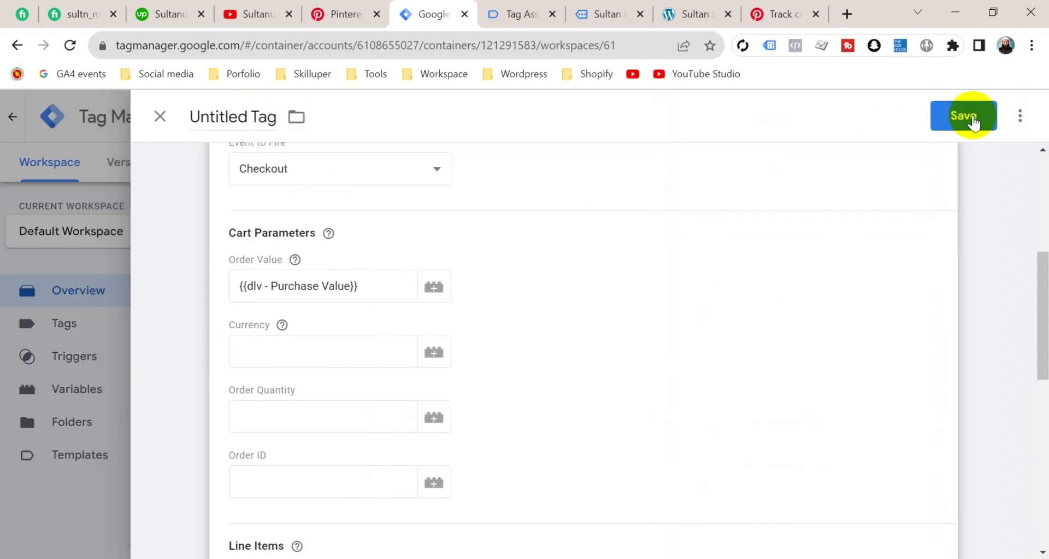
# Fill the Pinterest tag's Currency field with {{dlv - Currency}}
pyautogui.click(433, 352)
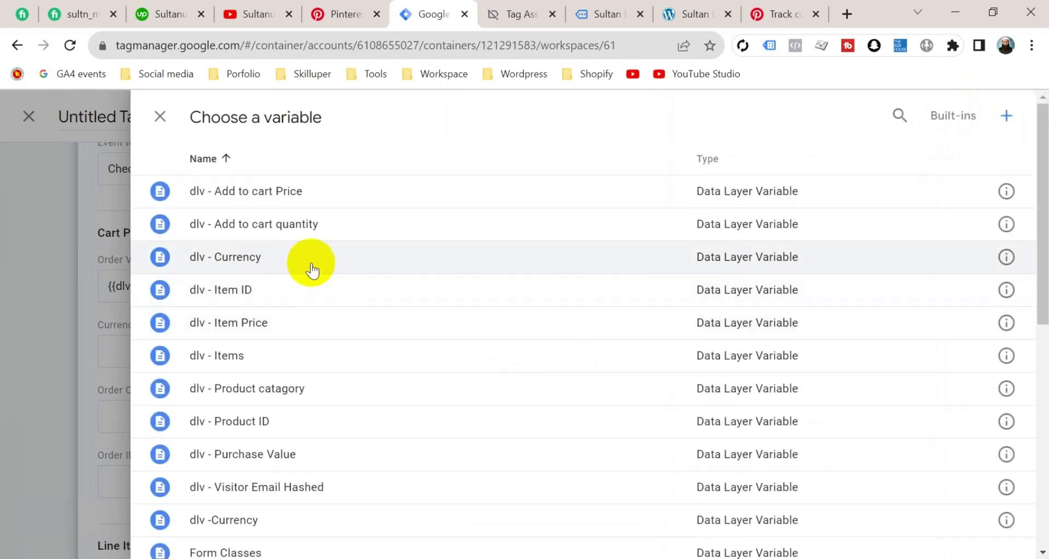
pyautogui.click(311, 265)
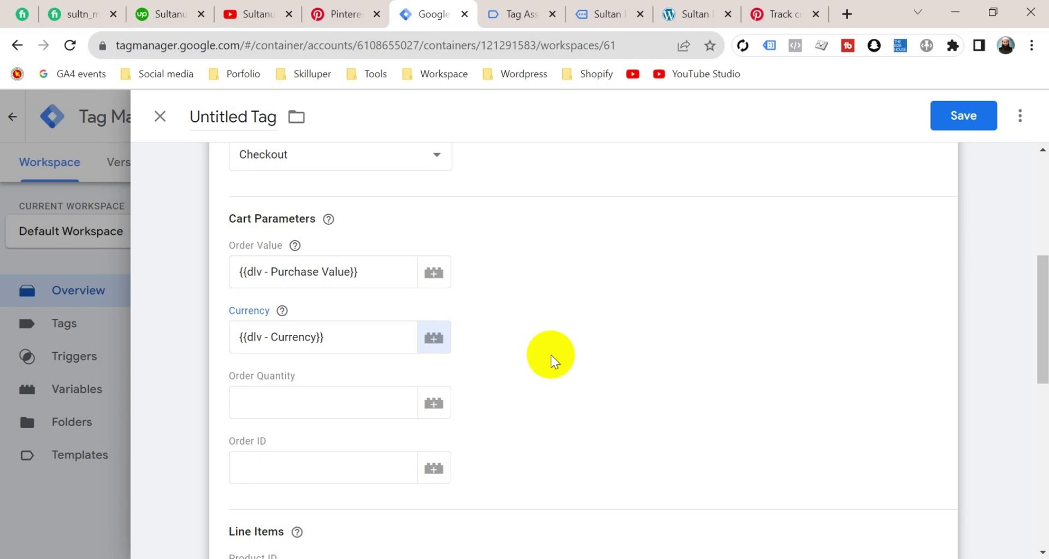
# In a second Tag Manager tab, start a new user-defined Data Layer Variable
pyautogui.rightClick(427, 17)
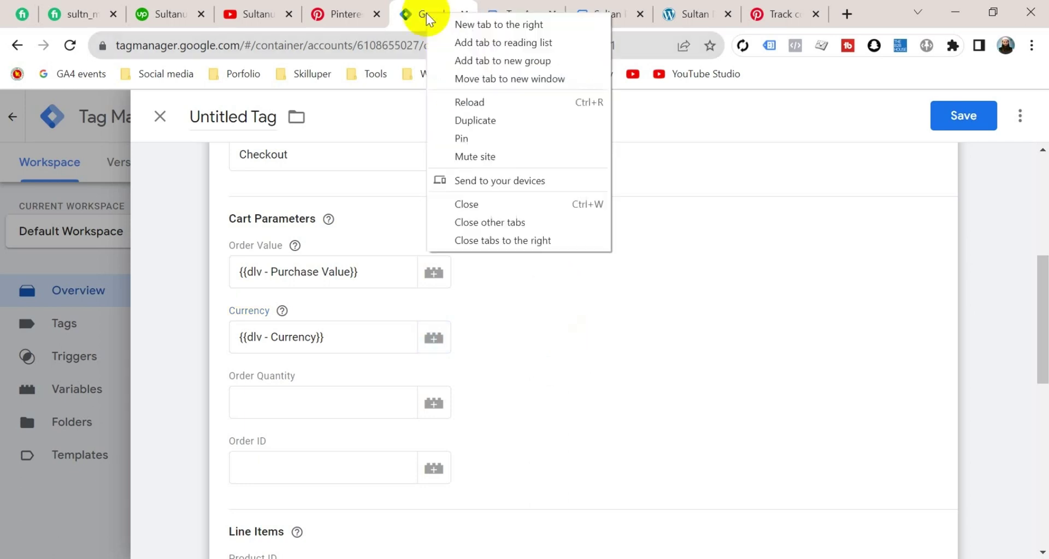
pyautogui.click(490, 124)
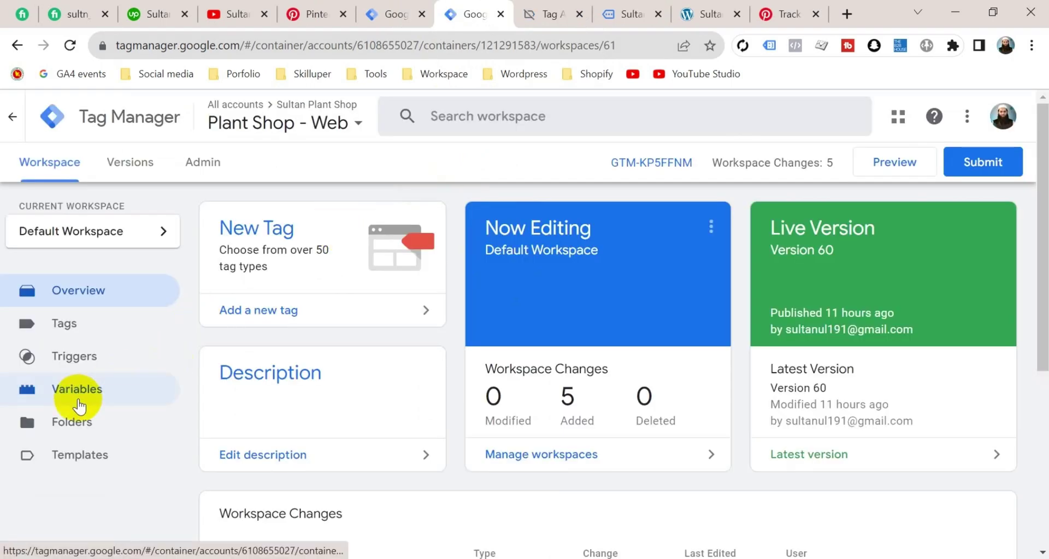
pyautogui.click(80, 389)
pyautogui.scroll(-12, 768, 427)
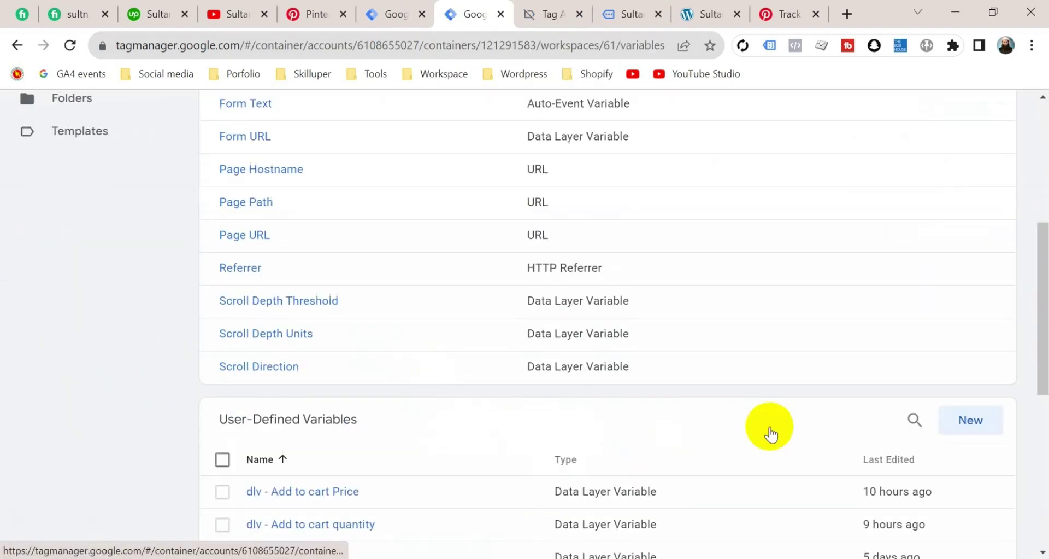
pyautogui.scroll(2, 862, 356)
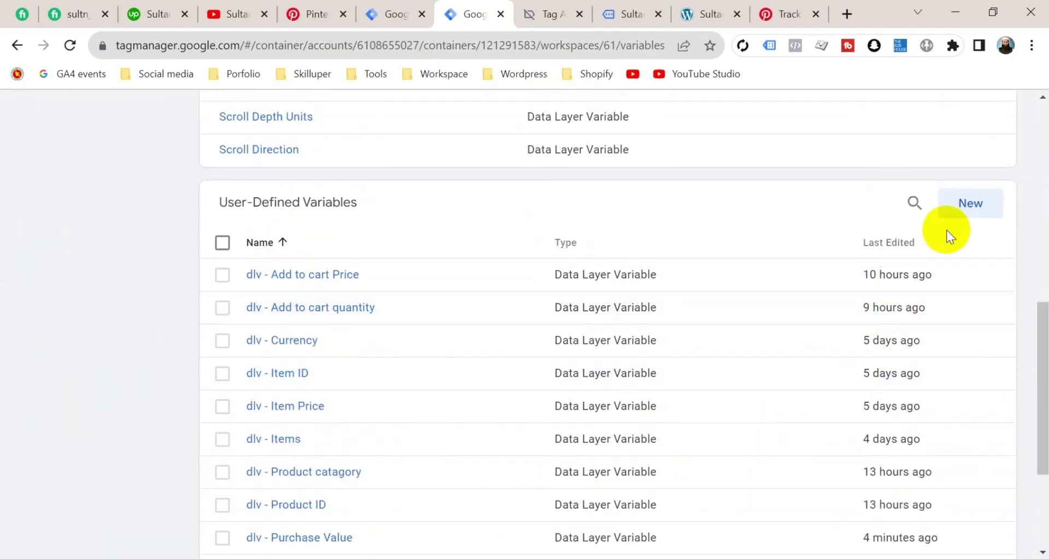
pyautogui.click(960, 200)
pyautogui.click(395, 267)
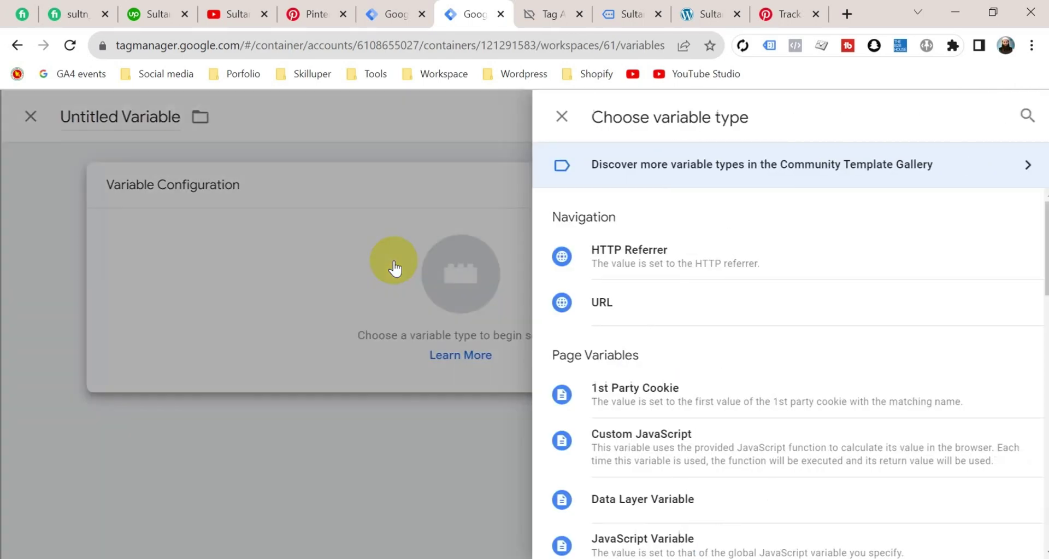
pyautogui.click(709, 507)
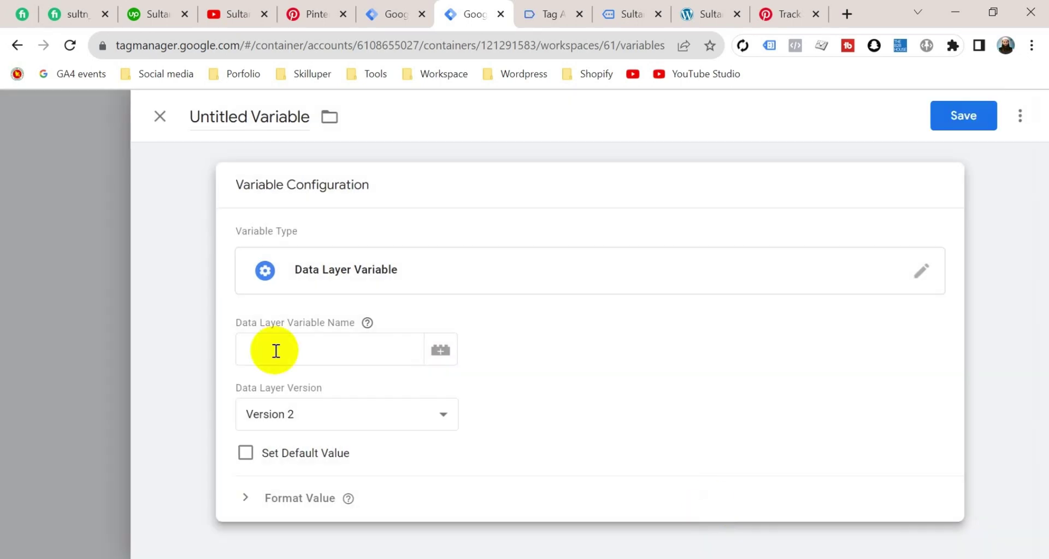
# Paste ecommerce.items from the Tag Assistant keys as the variable name and save it as dlv - Items
pyautogui.click(276, 351)
pyautogui.hotkey('ctrl', 'Tab')
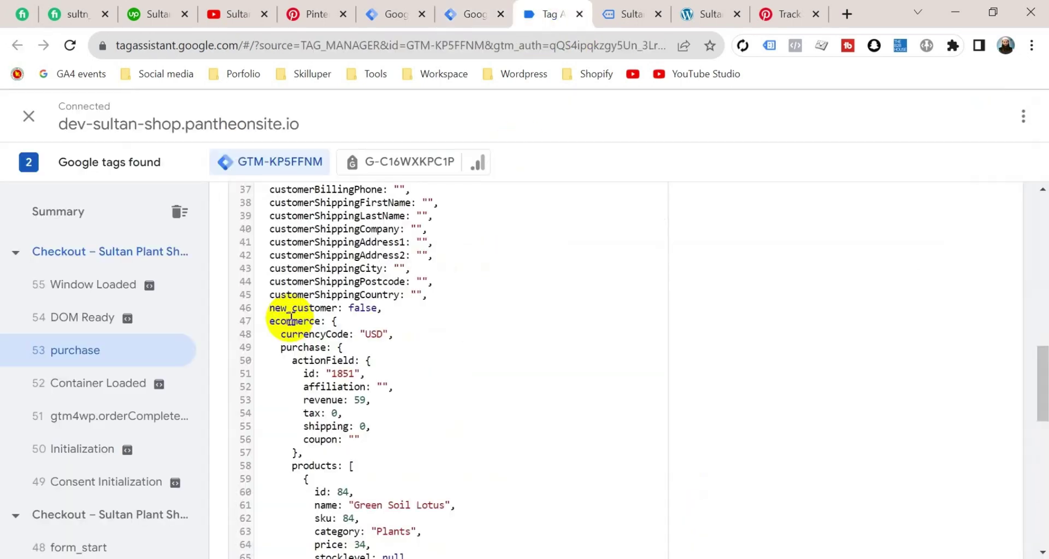
pyautogui.doubleClick(289, 319)
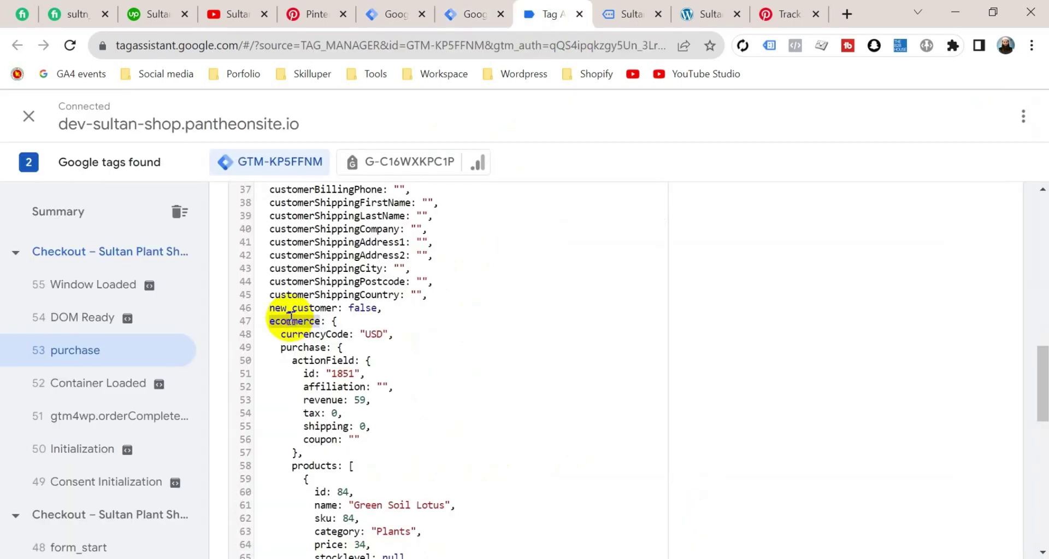
pyautogui.scroll(-9, 375, 368)
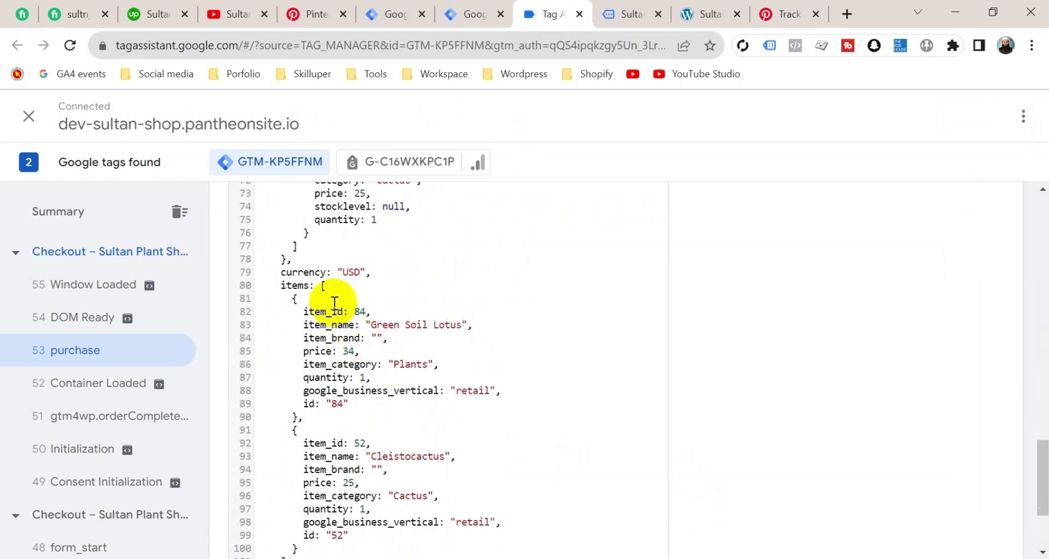
pyautogui.doubleClick(292, 285)
pyautogui.press('super+c')
pyautogui.hotkey('ctrl', 'shift', 'Tab')
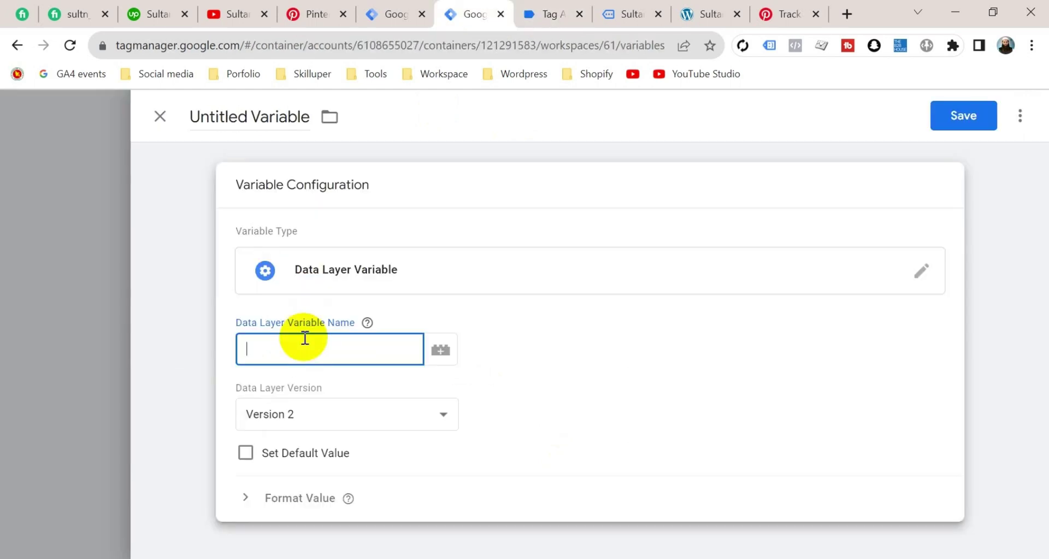
pyautogui.press('super+v')
pyautogui.click(326, 133)
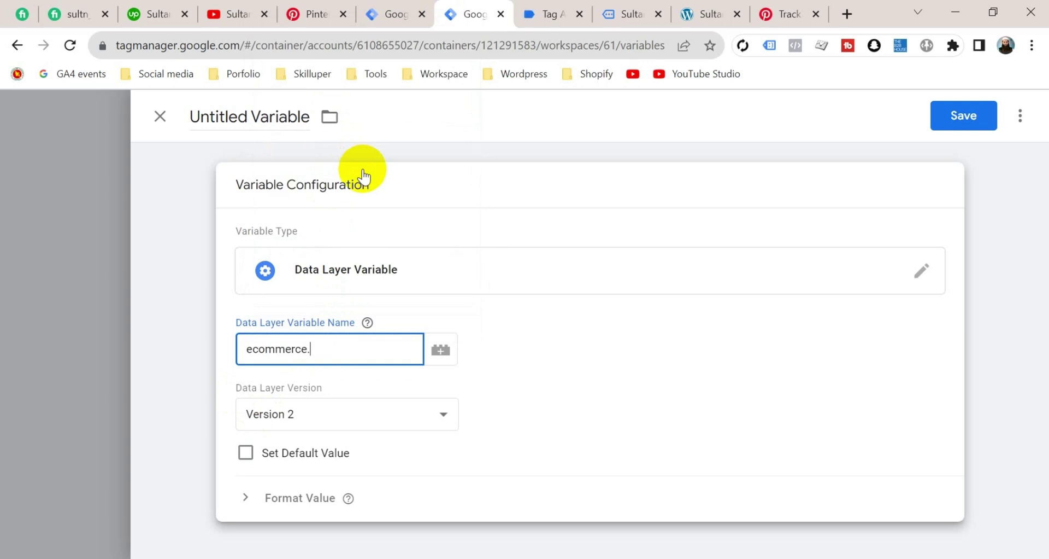
pyautogui.press('super+v')
pyautogui.click(391, 81)
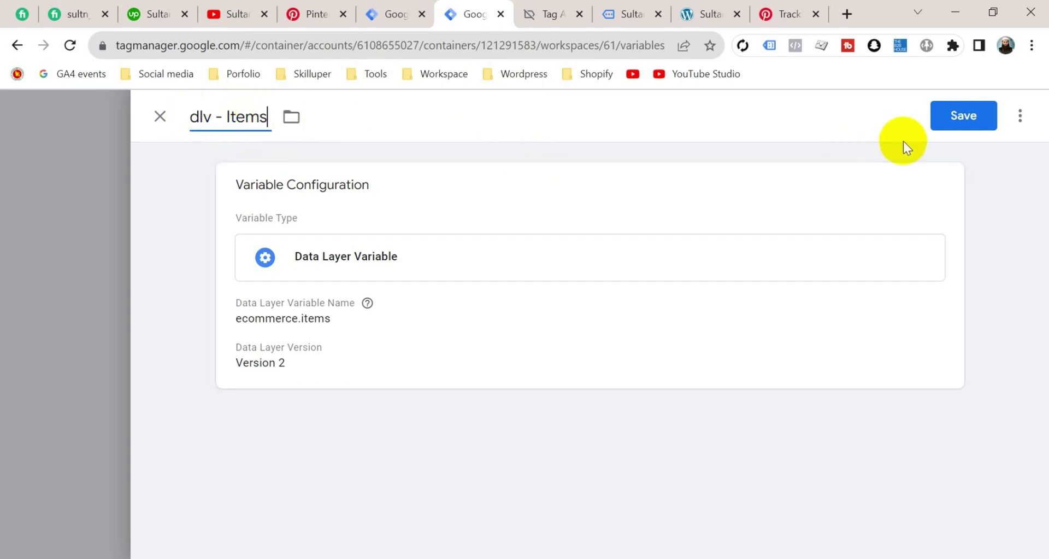
pyautogui.click(961, 126)
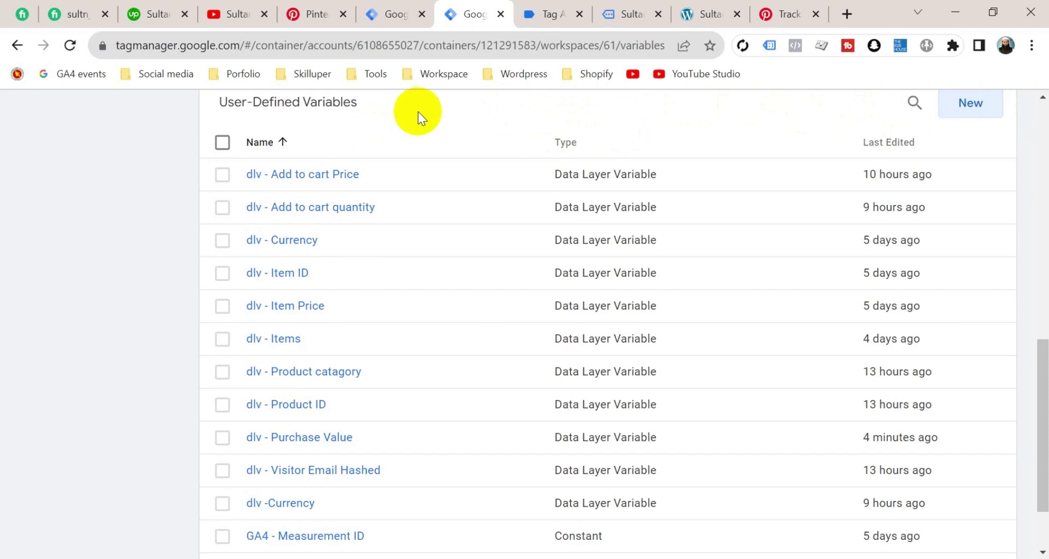
# Start a new user-defined variable of the Custom JavaScript type
pyautogui.click(971, 104)
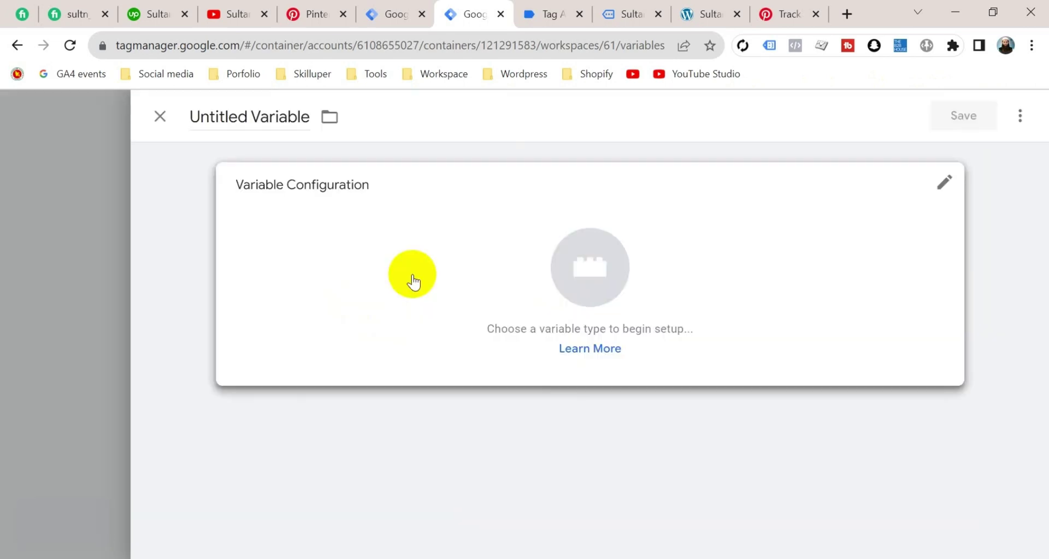
pyautogui.click(413, 279)
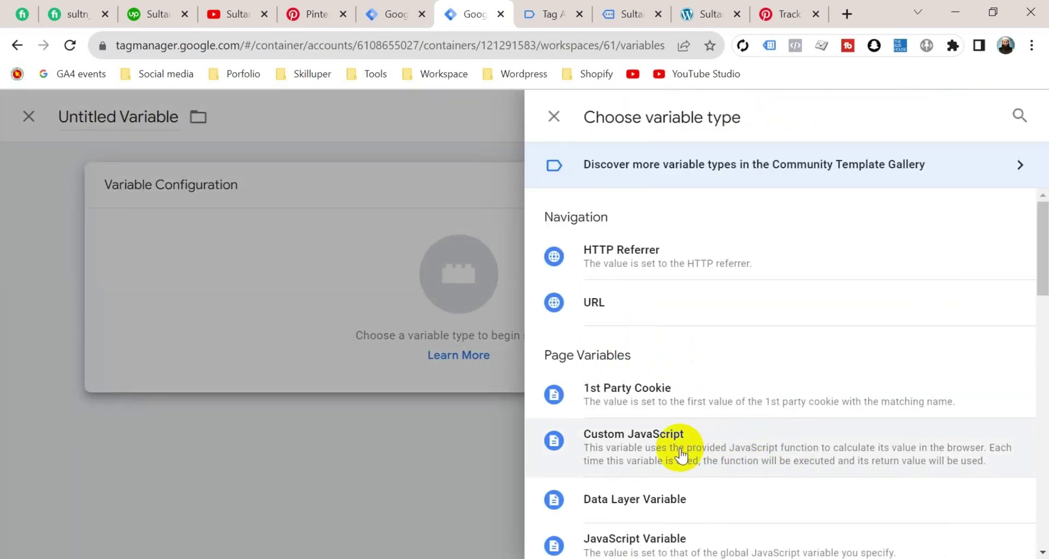
pyautogui.click(681, 453)
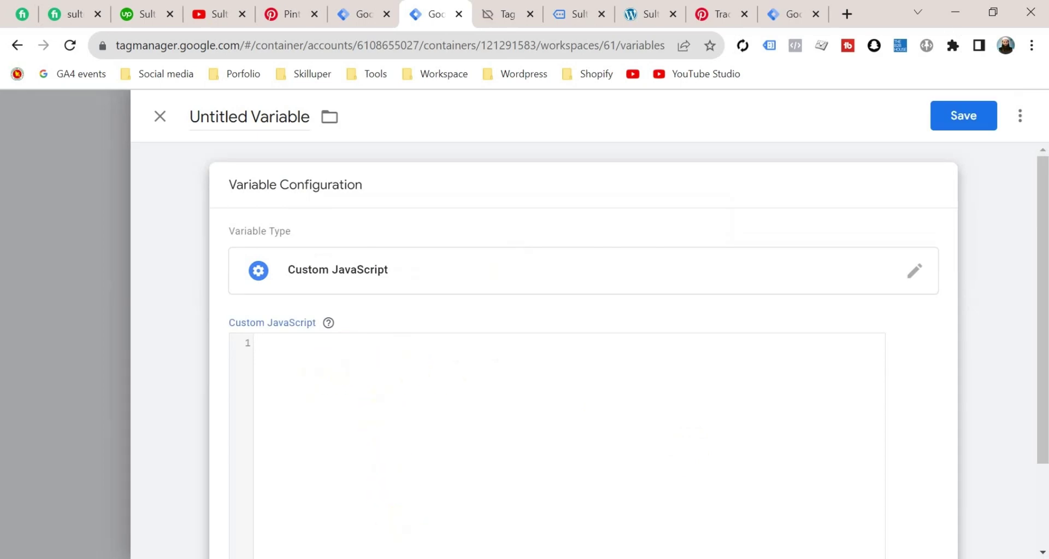
# Paste the quantity-joining function from Notepad and save it as 'cJS - Purchase Quantity'
pyautogui.click(405, 557)
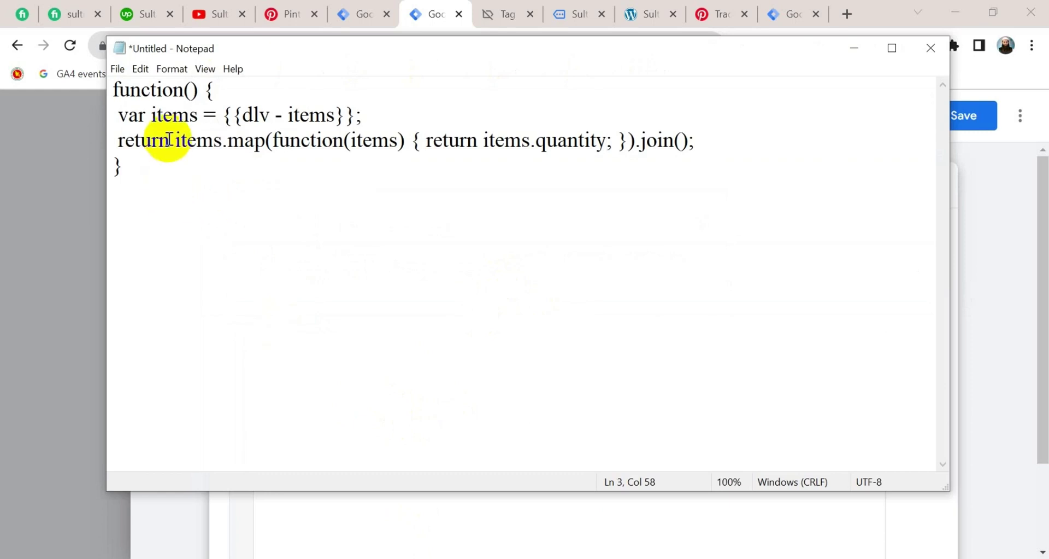
pyautogui.moveTo(124, 166); pyautogui.dragTo(116, 85)
pyautogui.hotkey('ctrl', 'c')
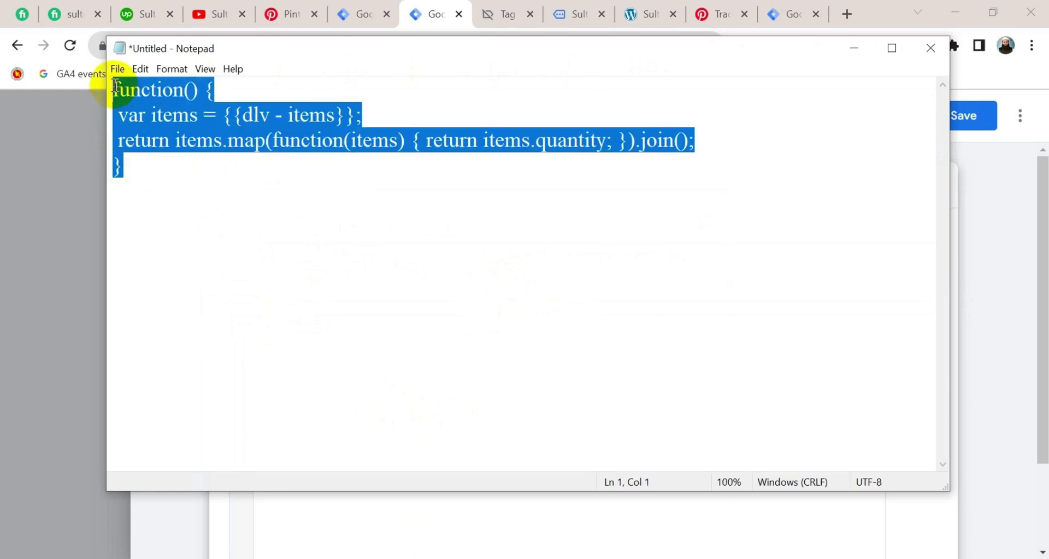
pyautogui.hotkey('alt', 'Tab')
pyautogui.hotkey('ctrl', 'v')
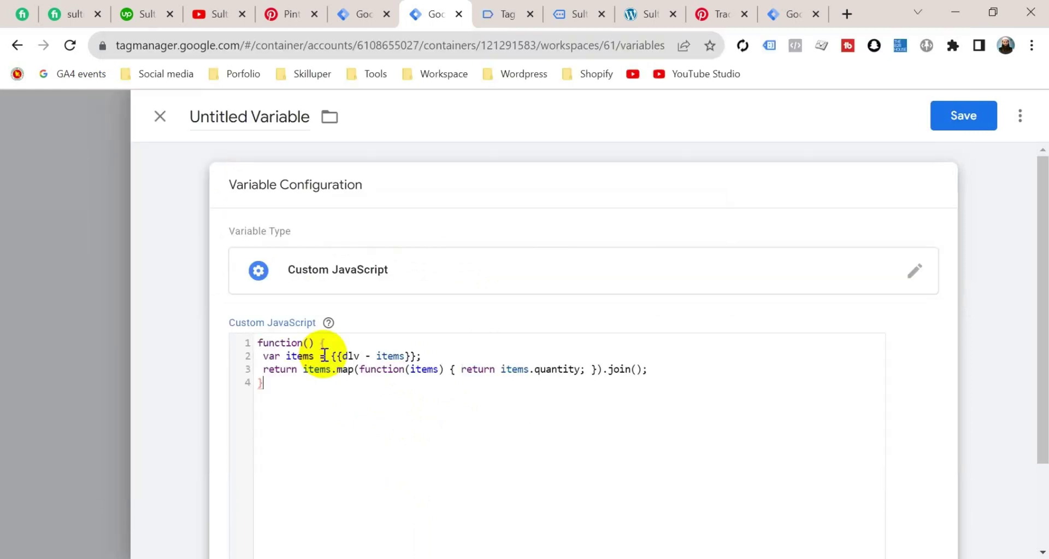
pyautogui.click(257, 121)
pyautogui.write('cJS - Purchase Quantity')
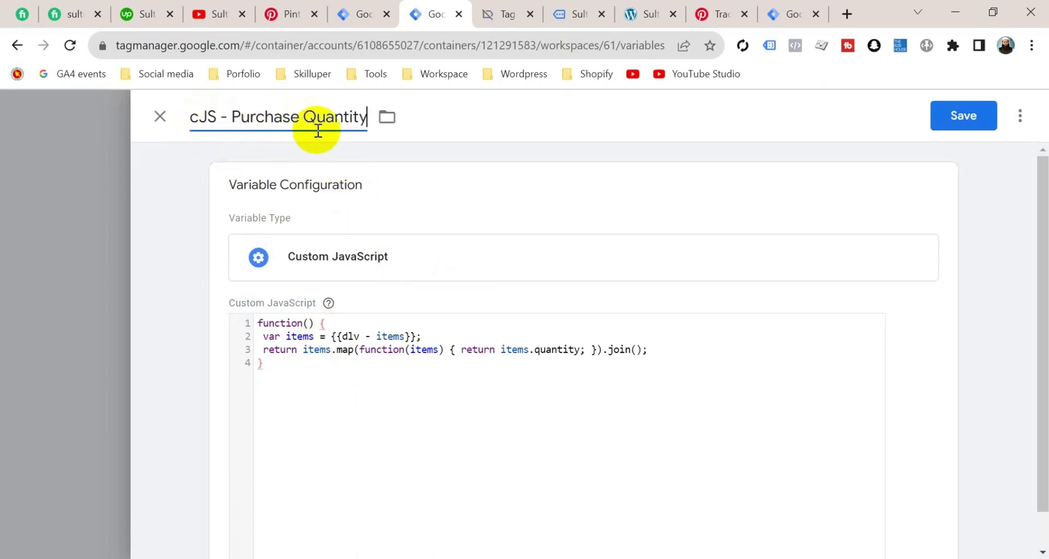
pyautogui.click(966, 116)
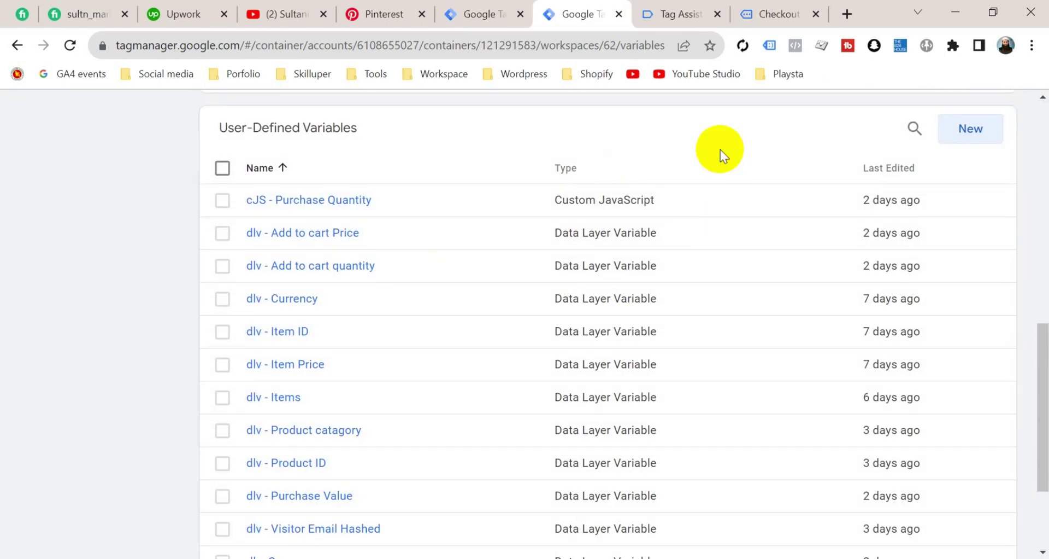
# Create a new Data Layer Variable
pyautogui.click(979, 127)
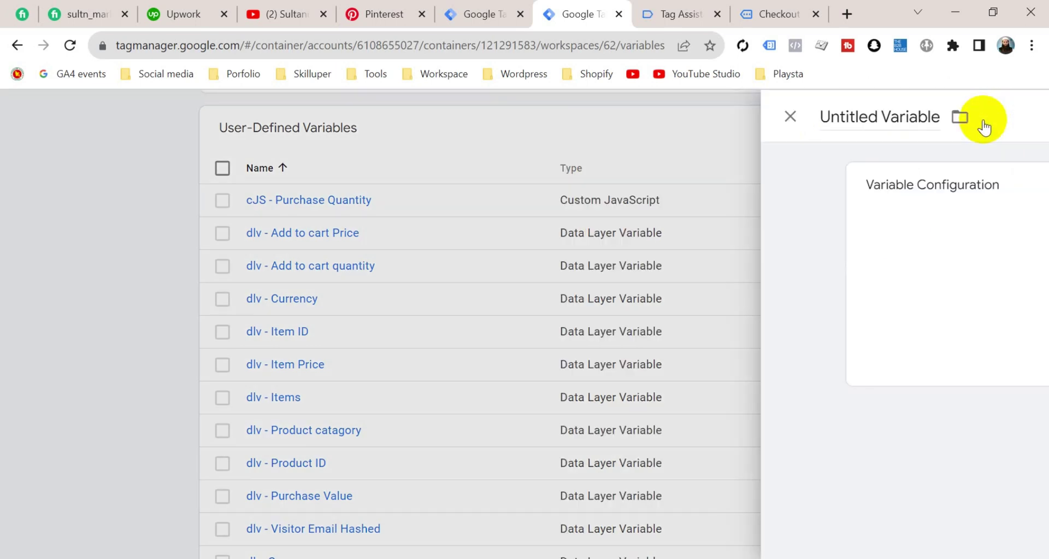
pyautogui.click(349, 282)
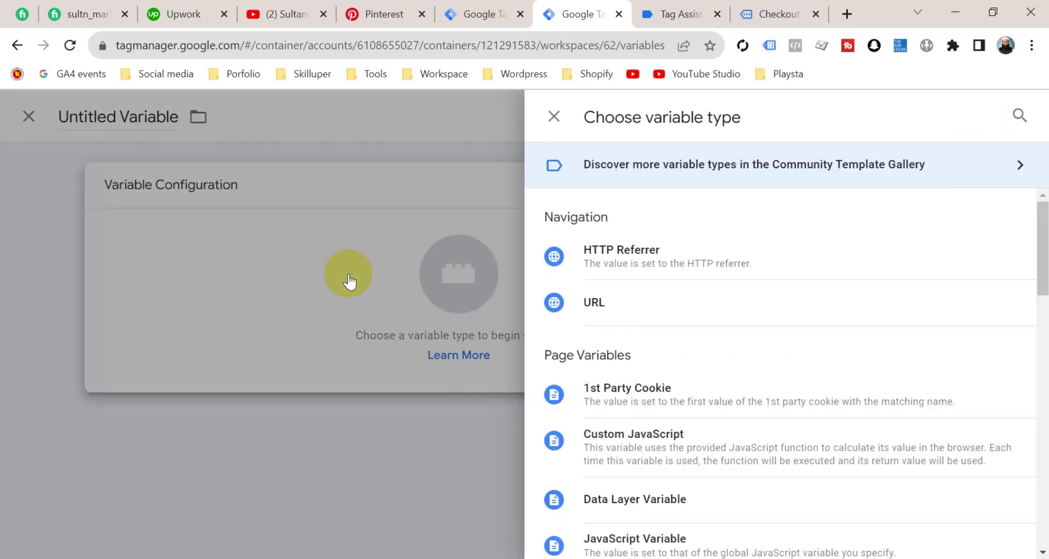
pyautogui.click(700, 501)
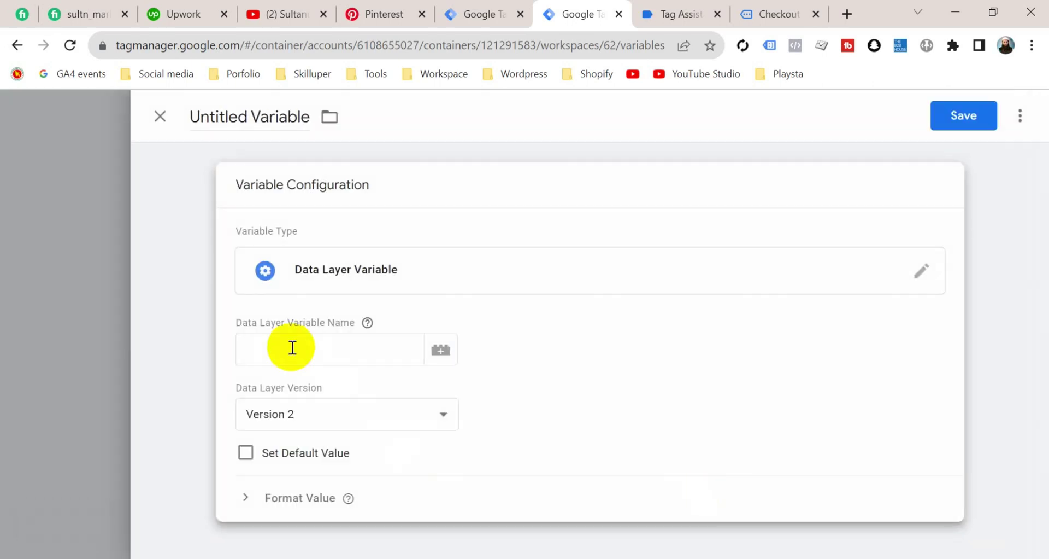
pyautogui.click(292, 347)
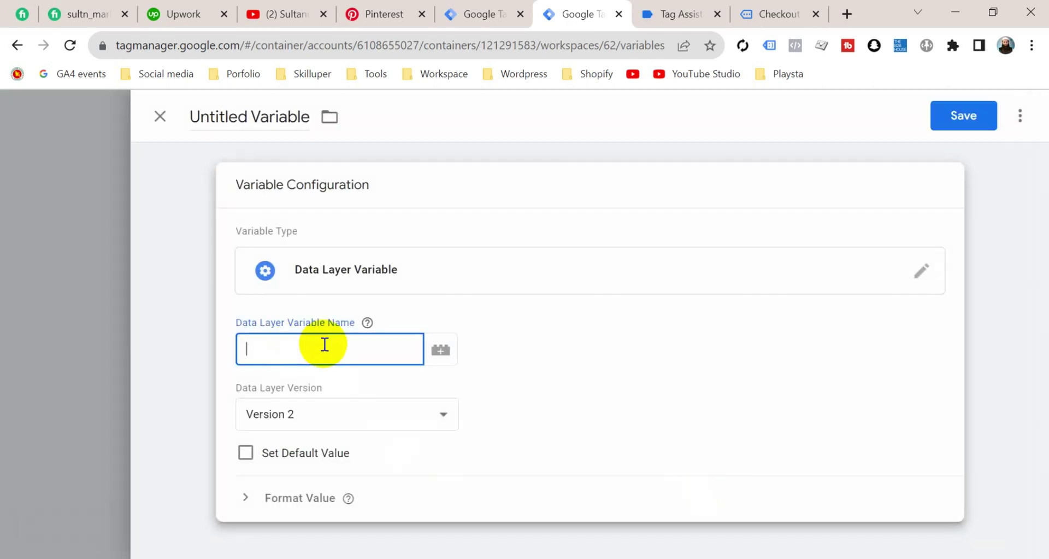
# Copy the ecommerce and transaction_id keys from Tag Assistant to set the variable name to ecommerce.transaction_id
pyautogui.click(686, 16)
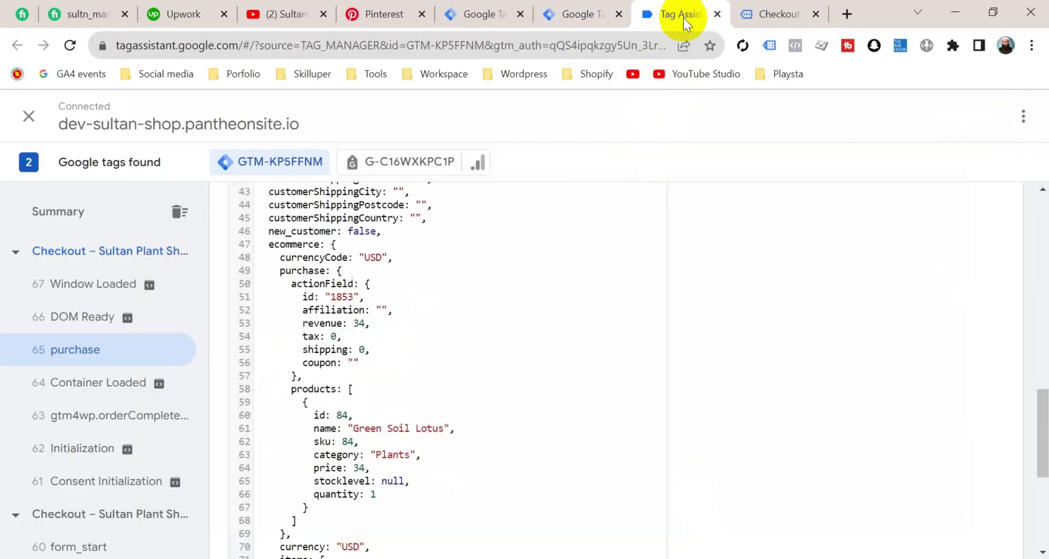
pyautogui.doubleClick(299, 244)
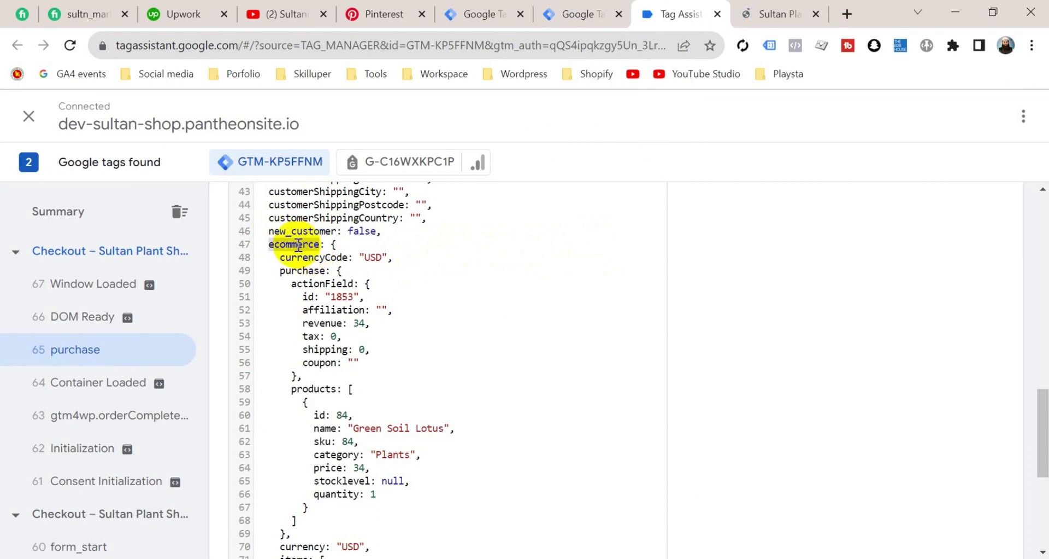
pyautogui.scroll(-5, 450, 380)
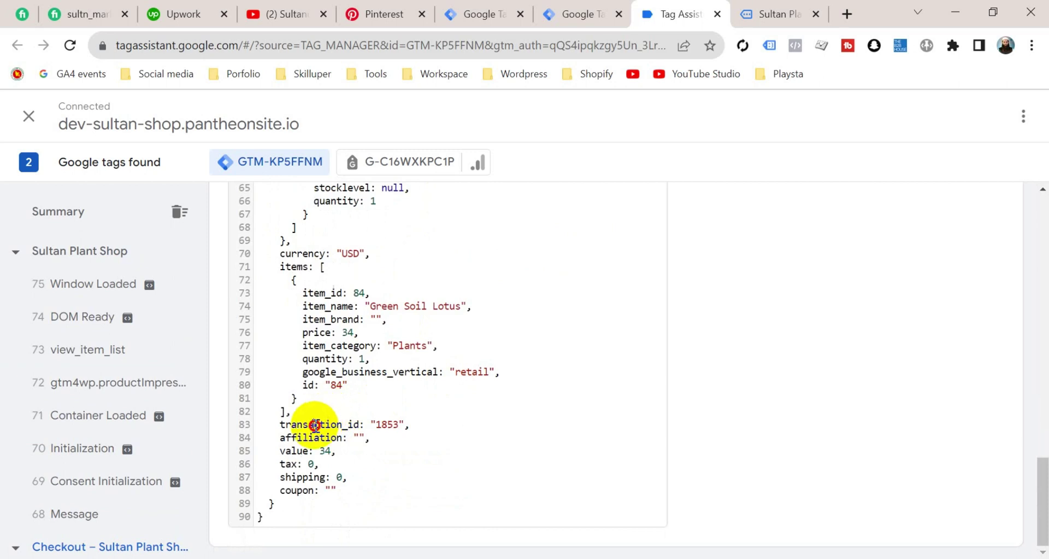
pyautogui.doubleClick(315, 425)
pyautogui.press('super+c')
pyautogui.click(586, 17)
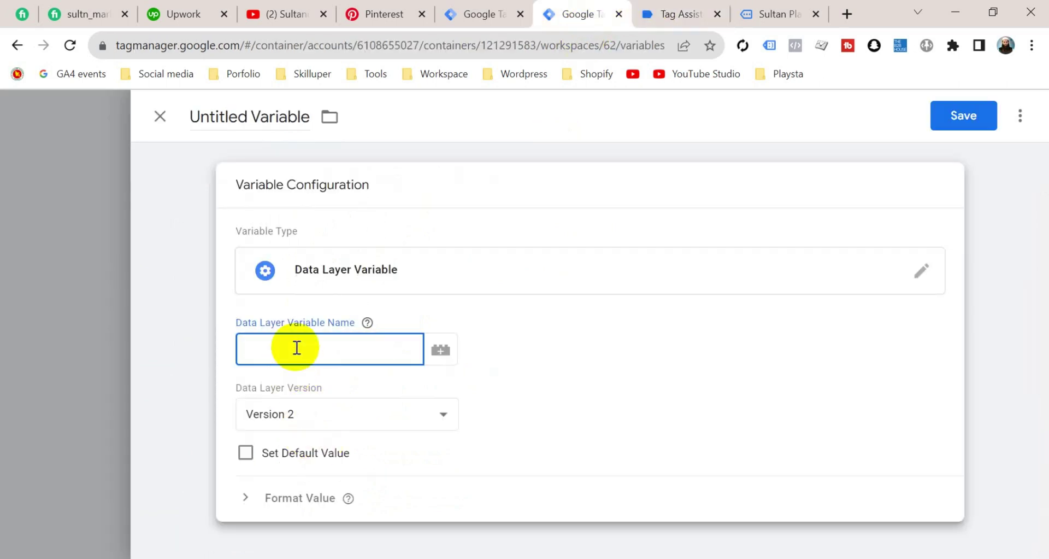
pyautogui.press('super+v')
pyautogui.click(322, 150)
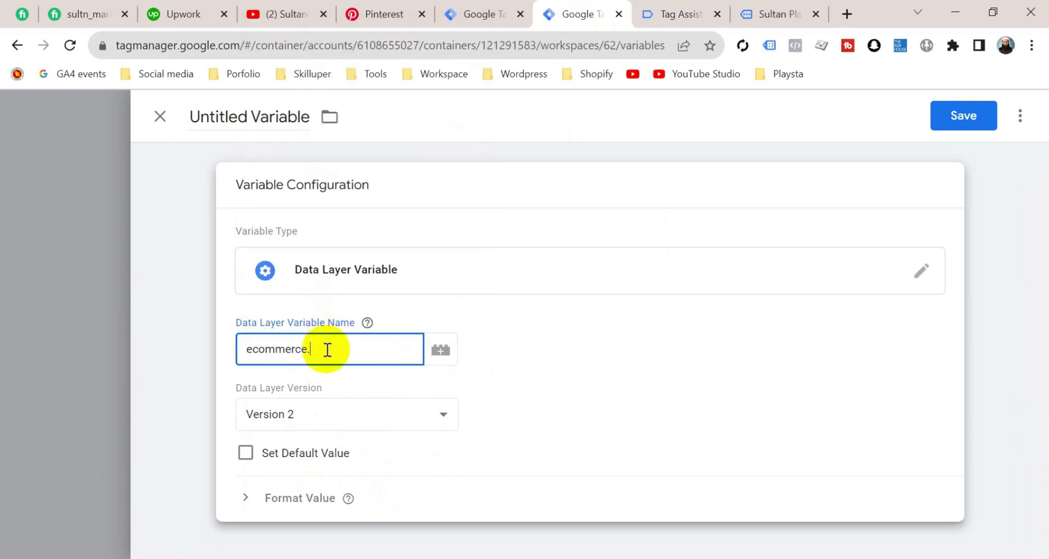
pyautogui.write('.')
pyautogui.press('super+v')
pyautogui.click(371, 82)
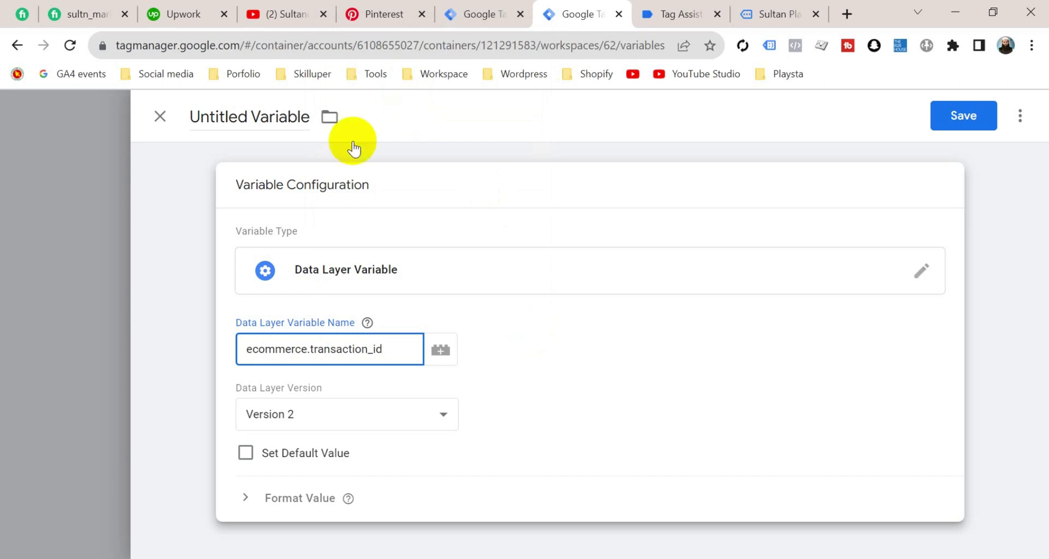
# Title the variable cJS - Order ID and save it
pyautogui.click(258, 116)
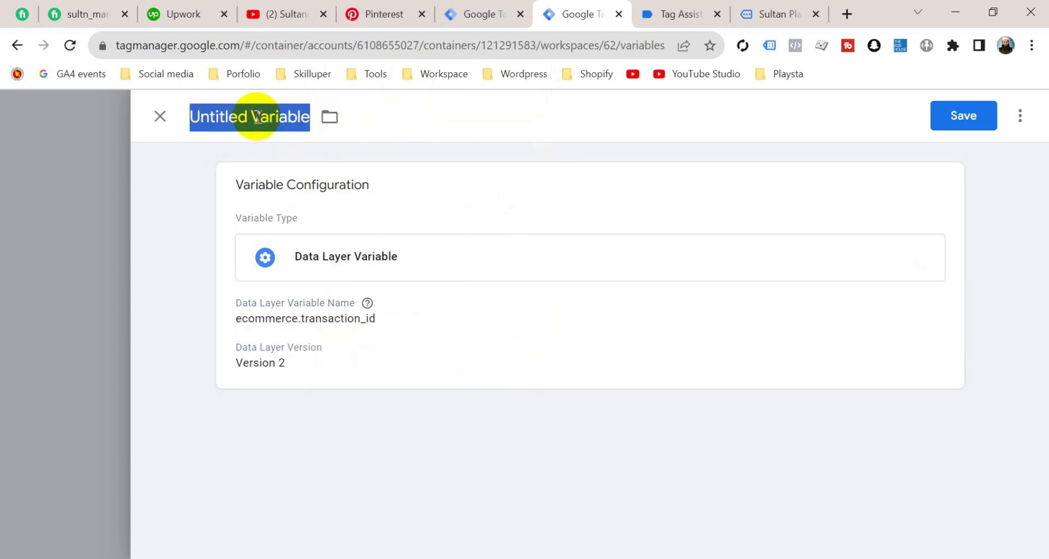
pyautogui.write('dlv - Order ID')
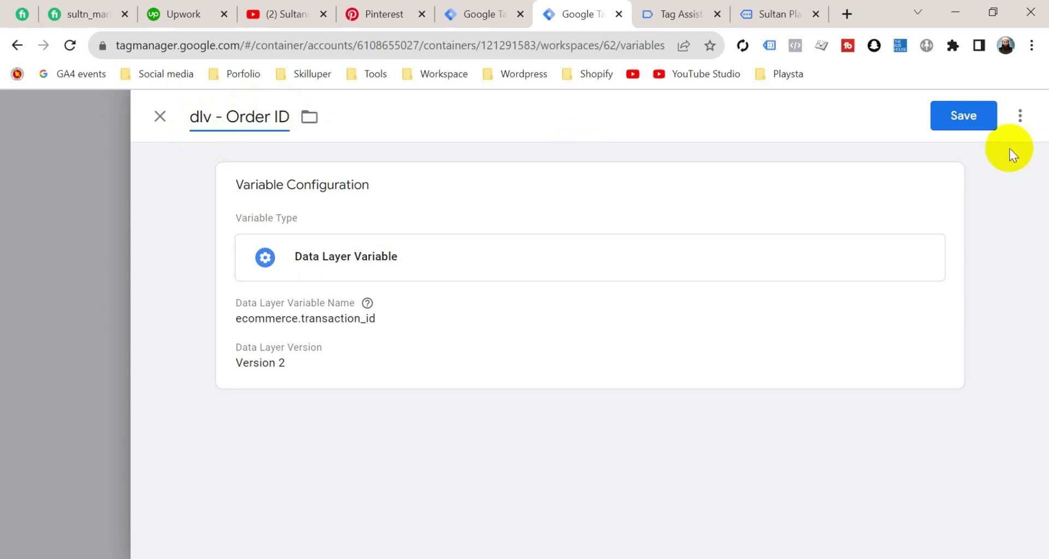
pyautogui.click(960, 117)
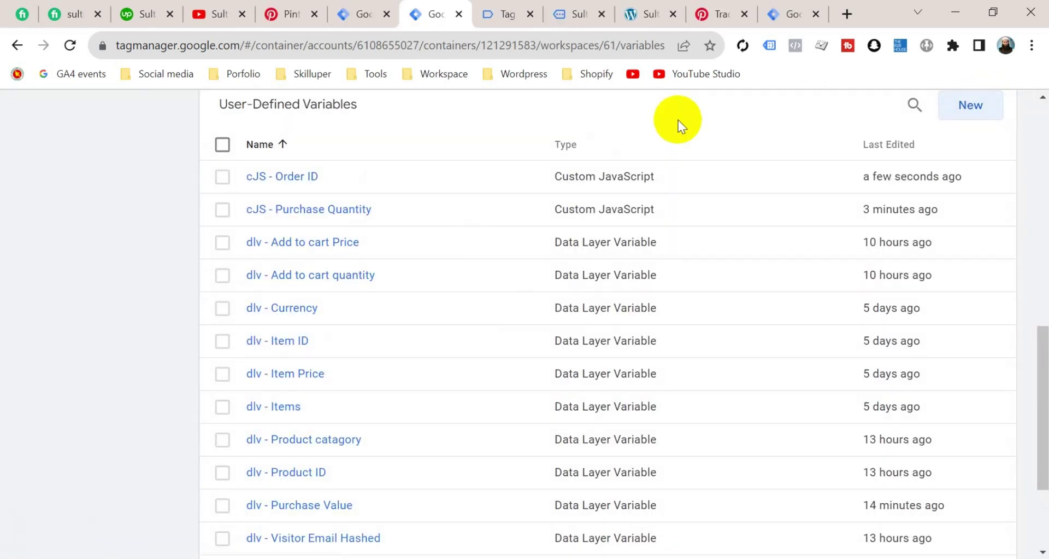
# In the Checkout tag, fill Order Quantity with {{cJS - Purchase Quantity}} and Order ID with {{cJS - Order ID}}
pyautogui.click(375, 19)
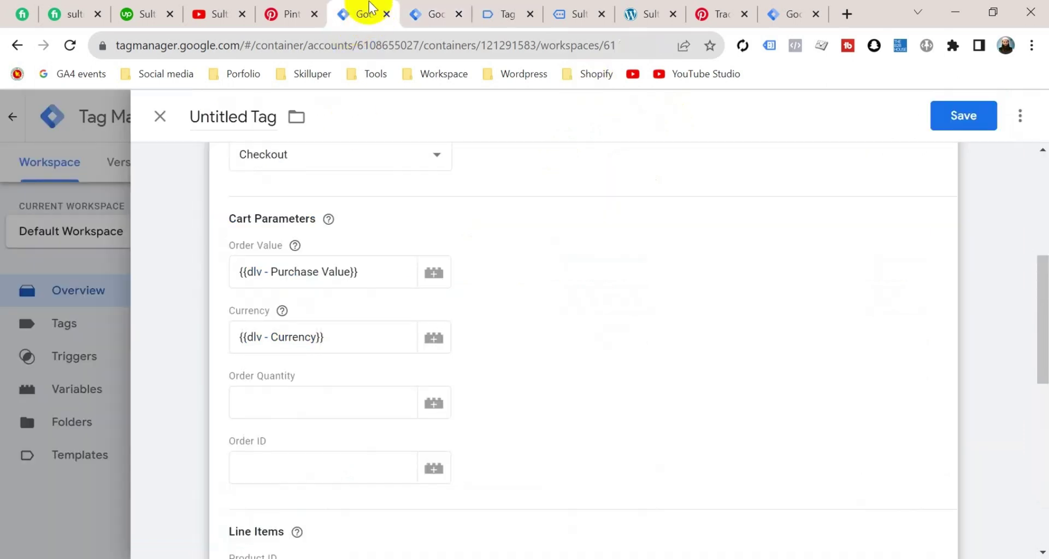
pyautogui.click(434, 405)
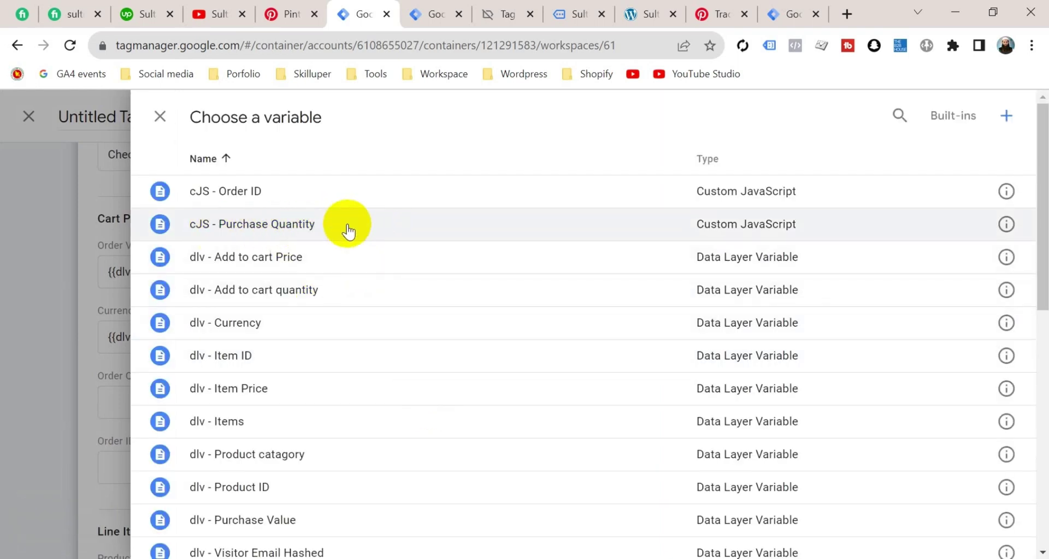
pyautogui.click(348, 224)
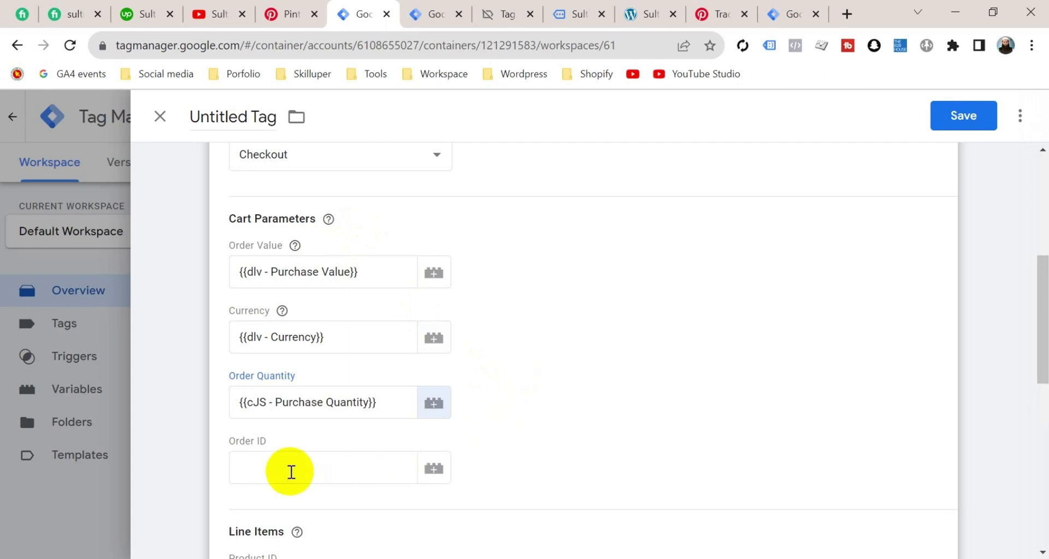
pyautogui.click(431, 468)
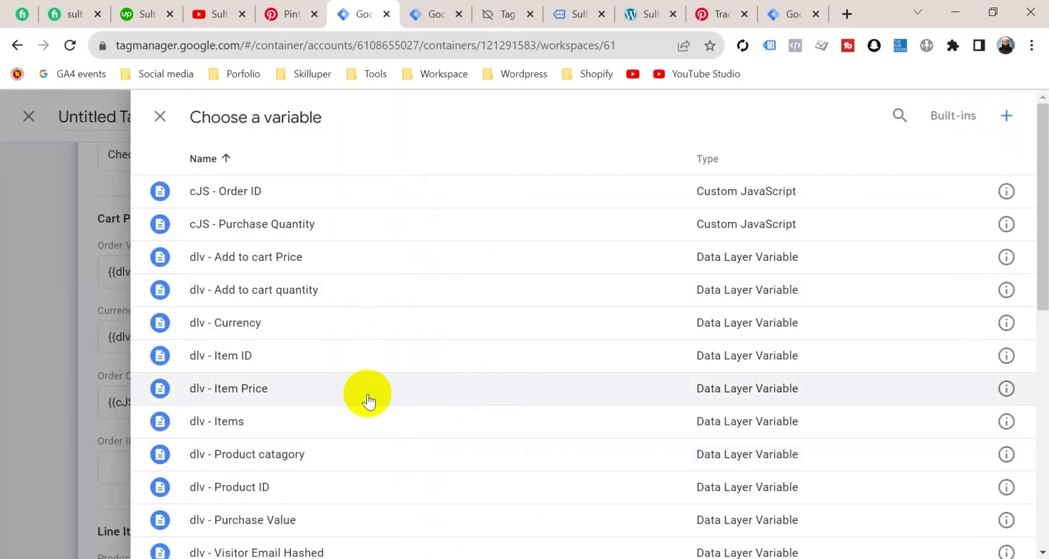
pyautogui.click(319, 198)
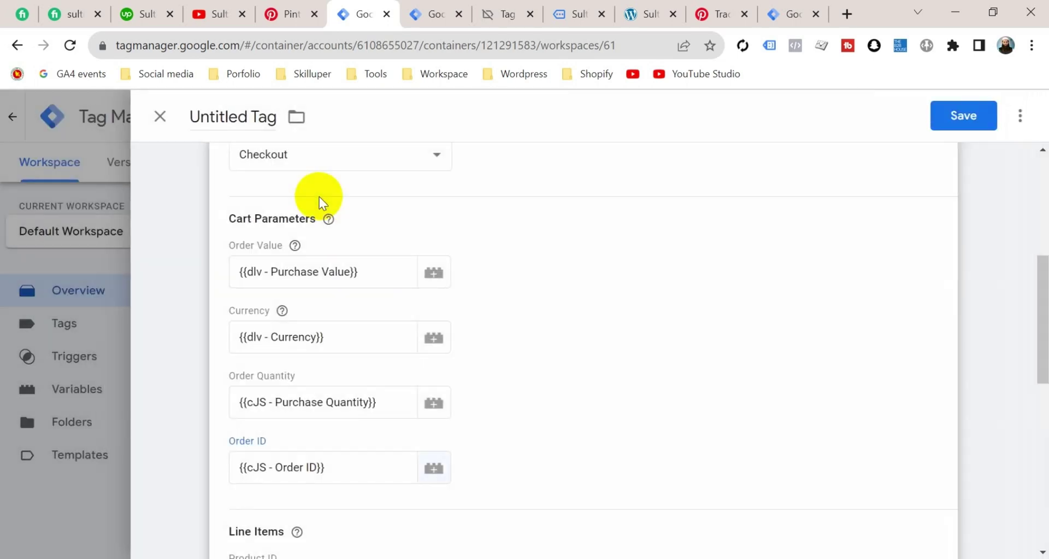
pyautogui.scroll(-10, 649, 433)
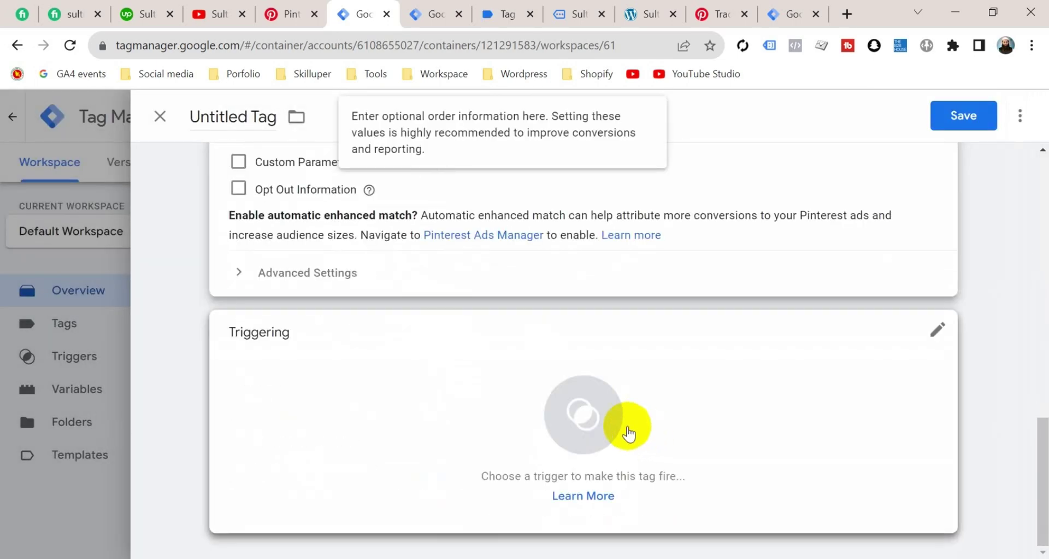
# Draft a new Custom Event trigger for the tag with event name purchase
pyautogui.click(657, 424)
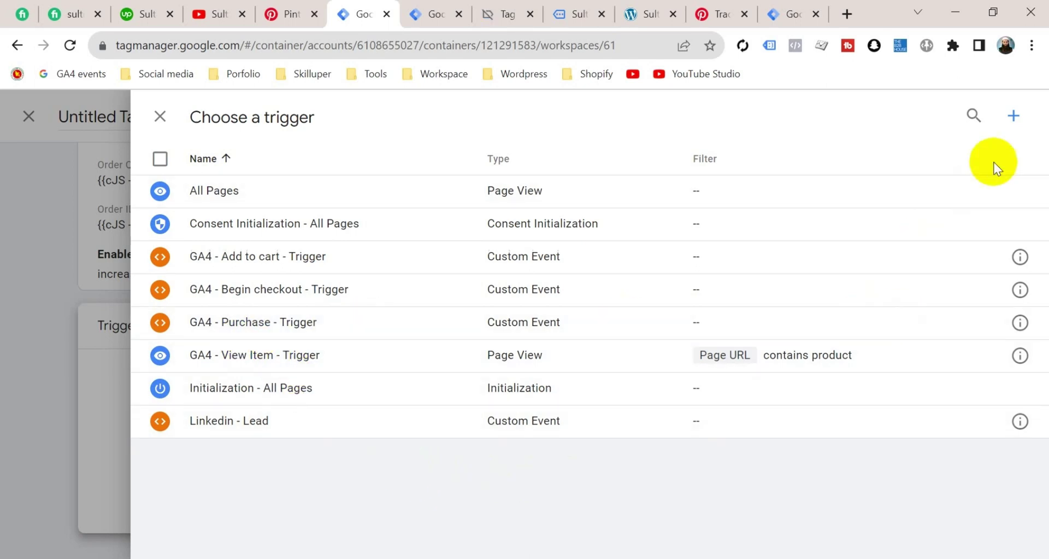
pyautogui.click(1016, 117)
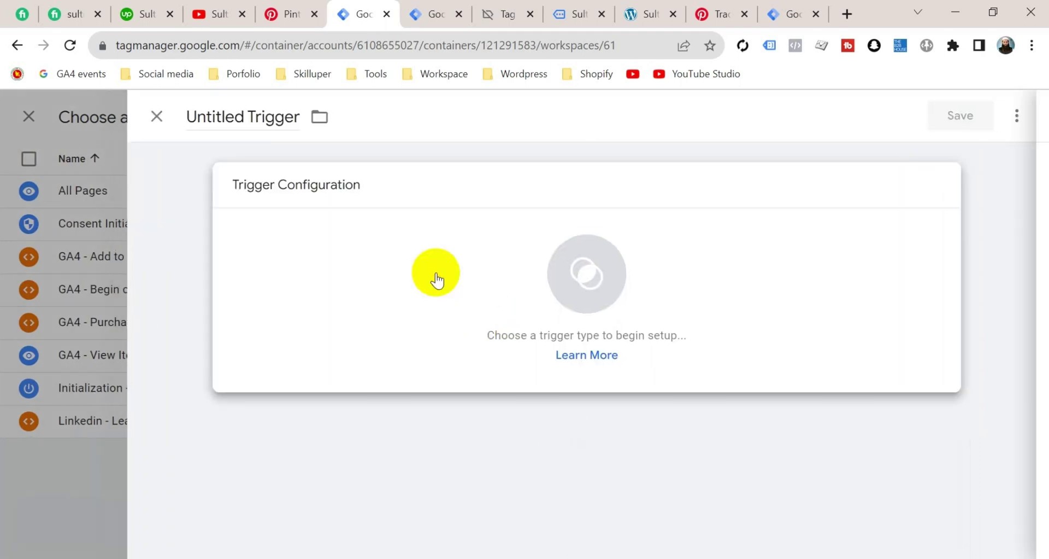
pyautogui.click(435, 273)
pyautogui.scroll(-8, 763, 468)
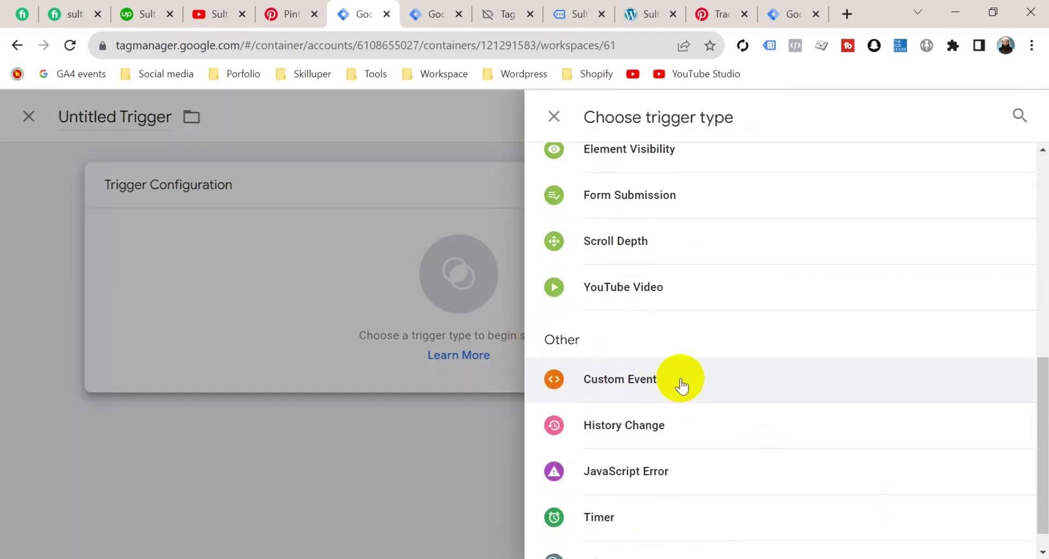
pyautogui.click(753, 381)
pyautogui.click(300, 347)
pyautogui.click(421, 390)
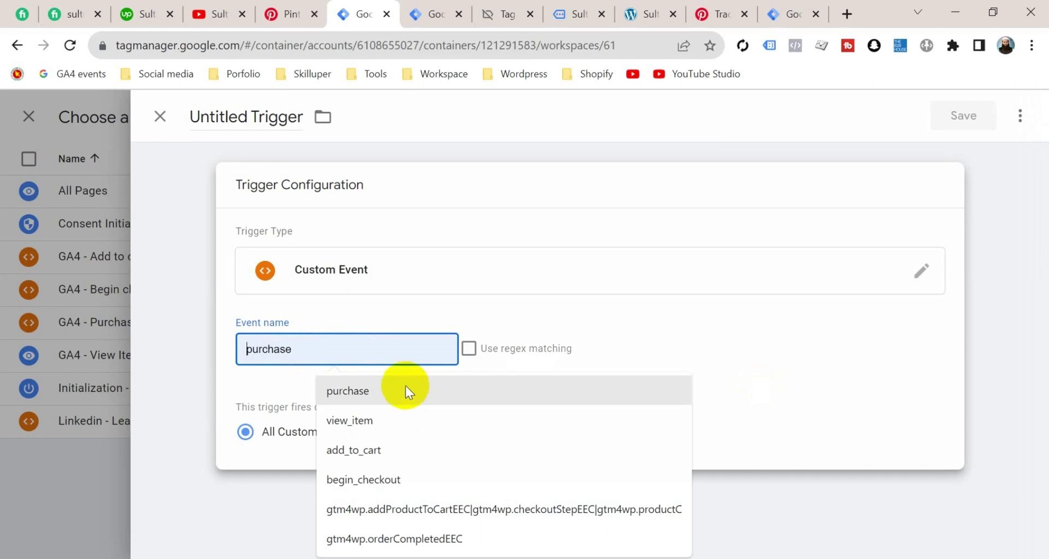
pyautogui.click(406, 386)
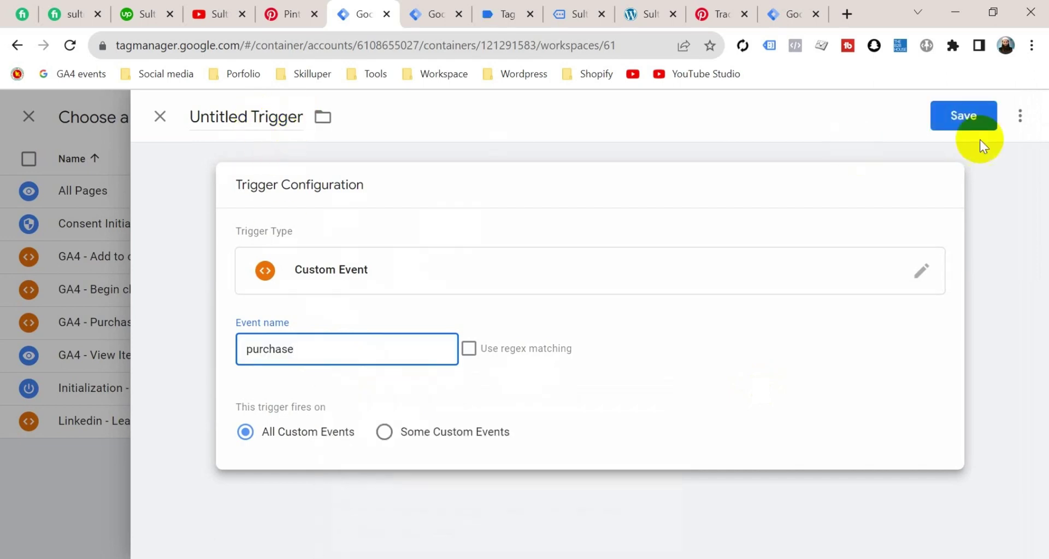
# Discard the draft trigger, attach GA4 - Purchase - Trigger instead, and save the Pin - Purchase Tag
pyautogui.click(85, 251)
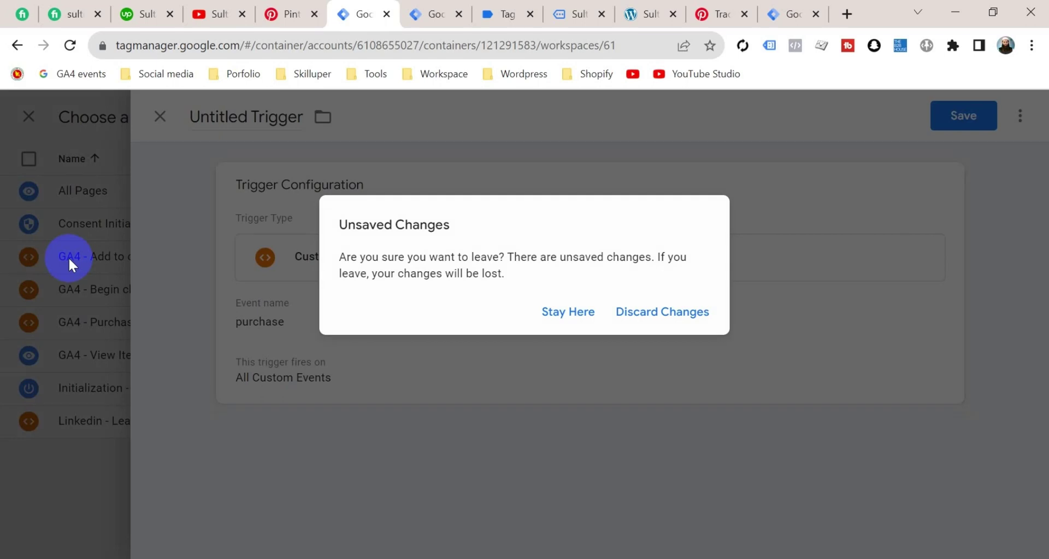
pyautogui.click(626, 317)
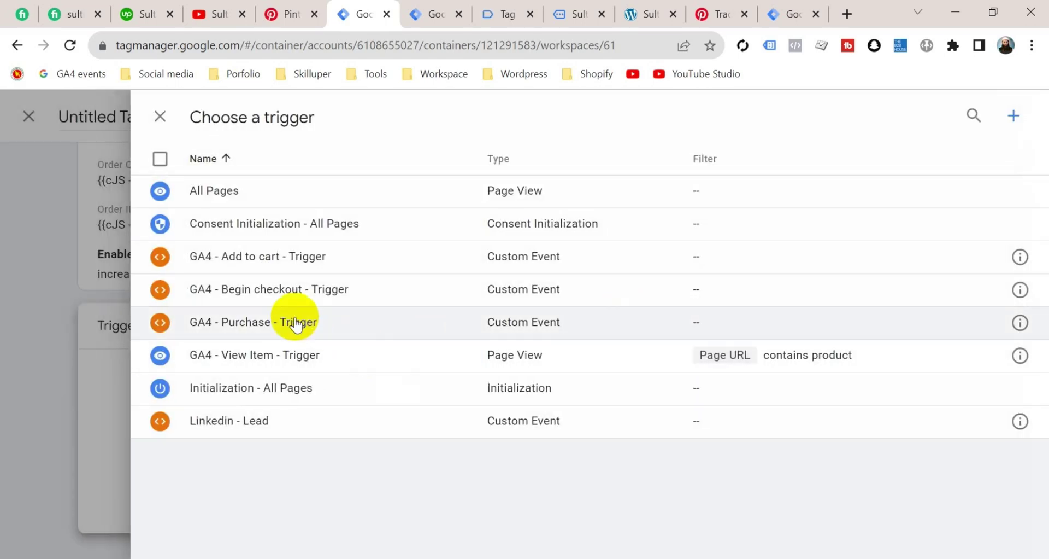
pyautogui.click(296, 323)
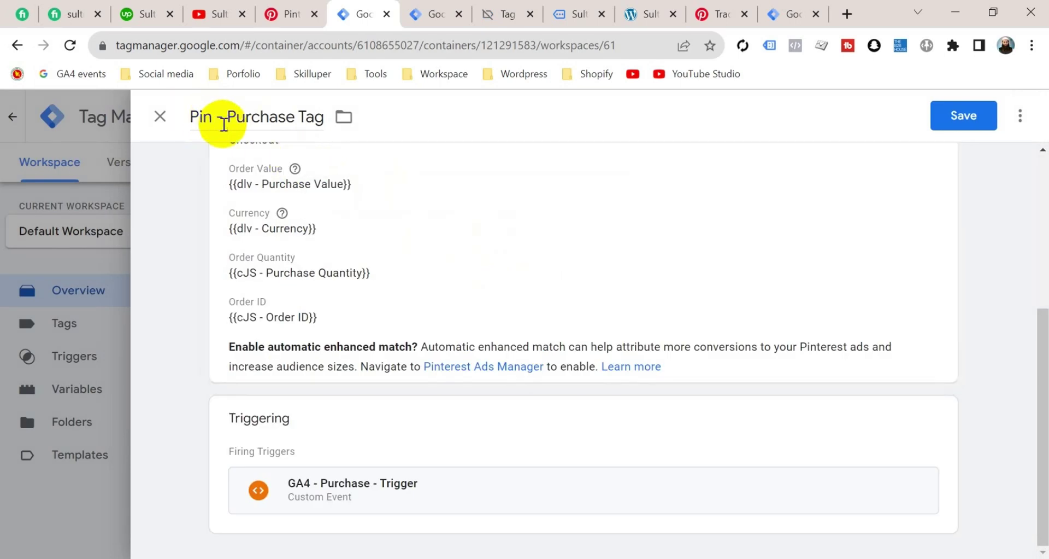
pyautogui.click(954, 117)
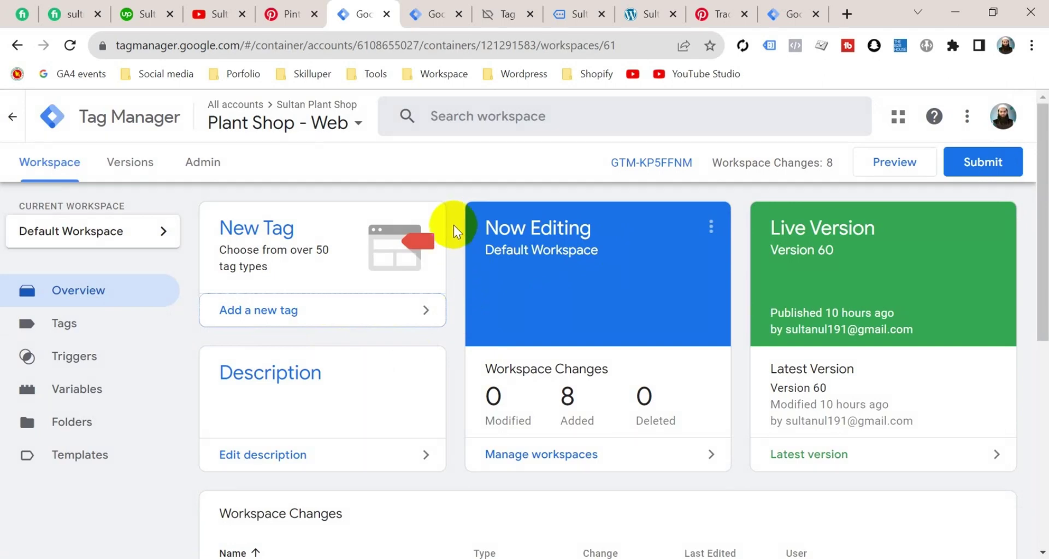
# Start a Tag Manager preview connected to the dev shop's address
pyautogui.click(892, 164)
pyautogui.click(469, 425)
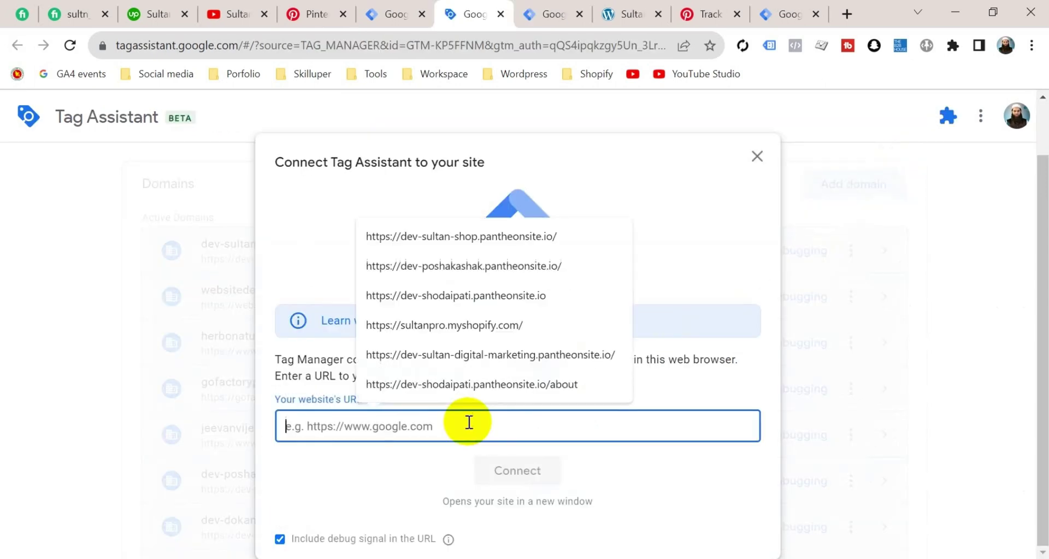
pyautogui.click(476, 230)
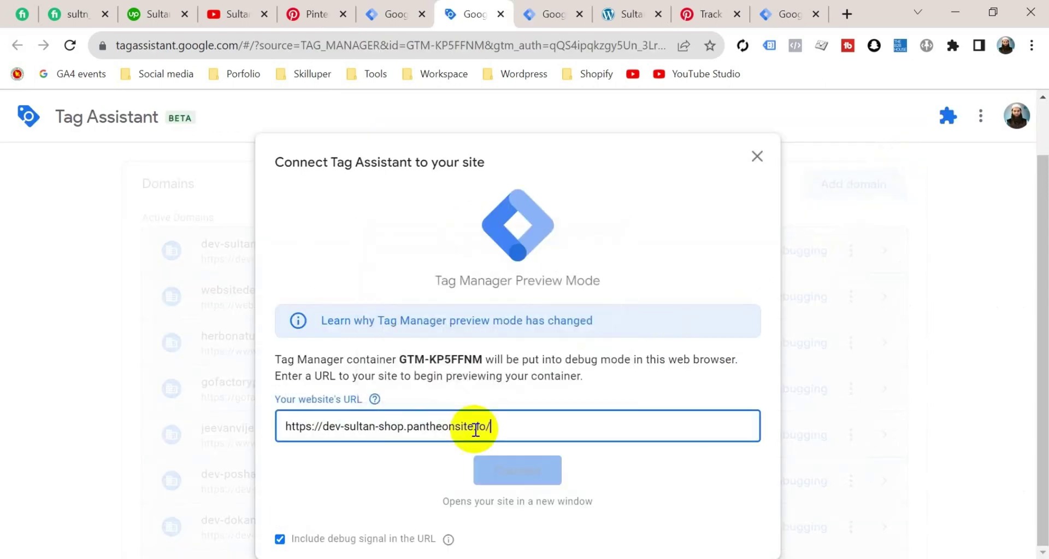
pyautogui.click(522, 460)
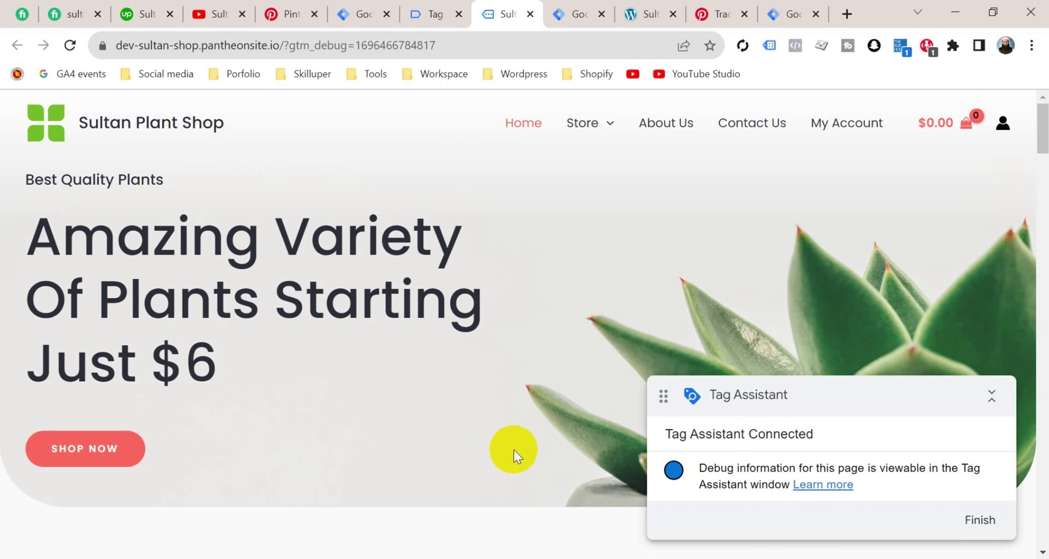
# Add Cleistocactus to the cart, check out and place the test order, then view Tag Assistant's summary
pyautogui.scroll(-15, 514, 449)
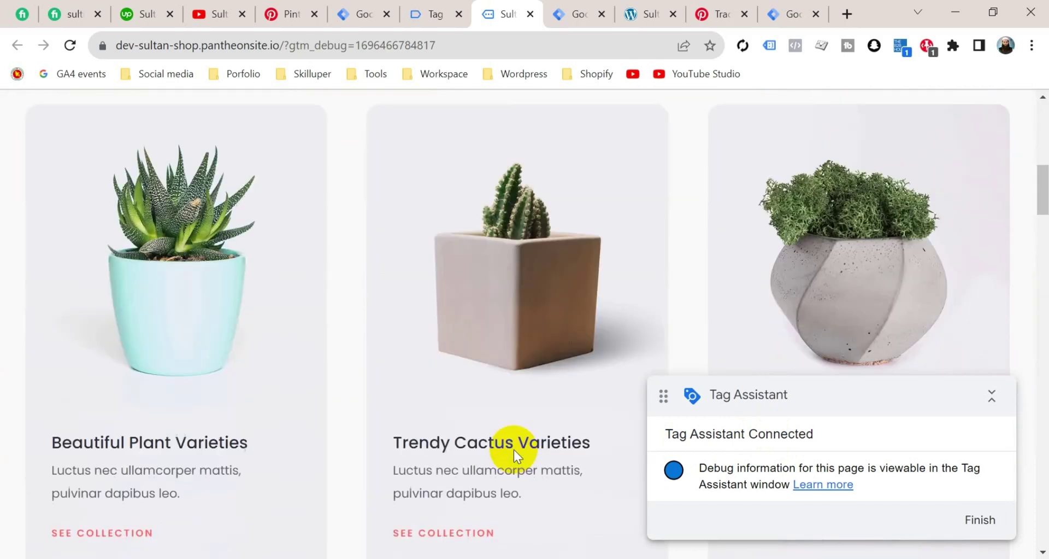
pyautogui.scroll(-5, 514, 449)
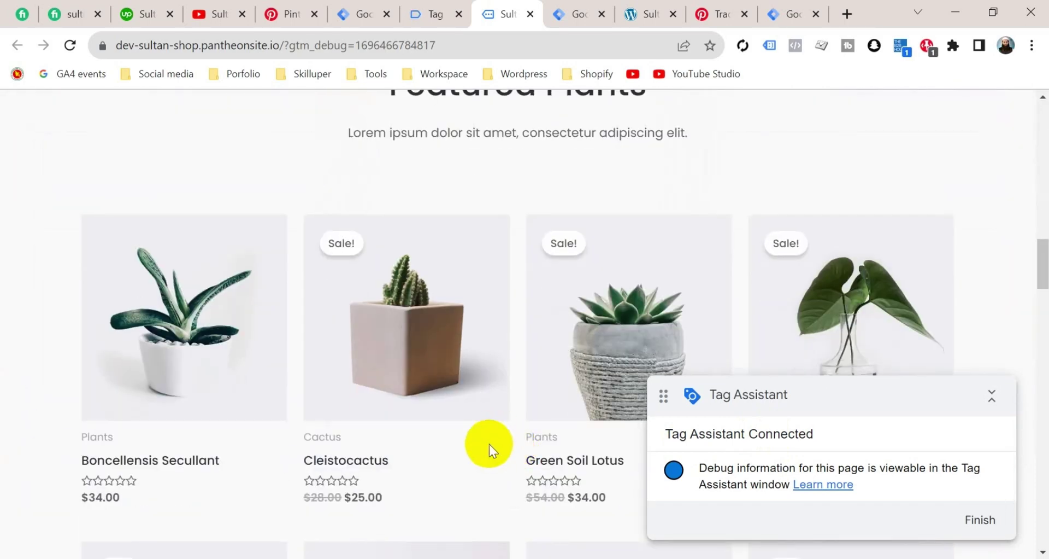
pyautogui.click(417, 371)
pyautogui.scroll(-3, 530, 372)
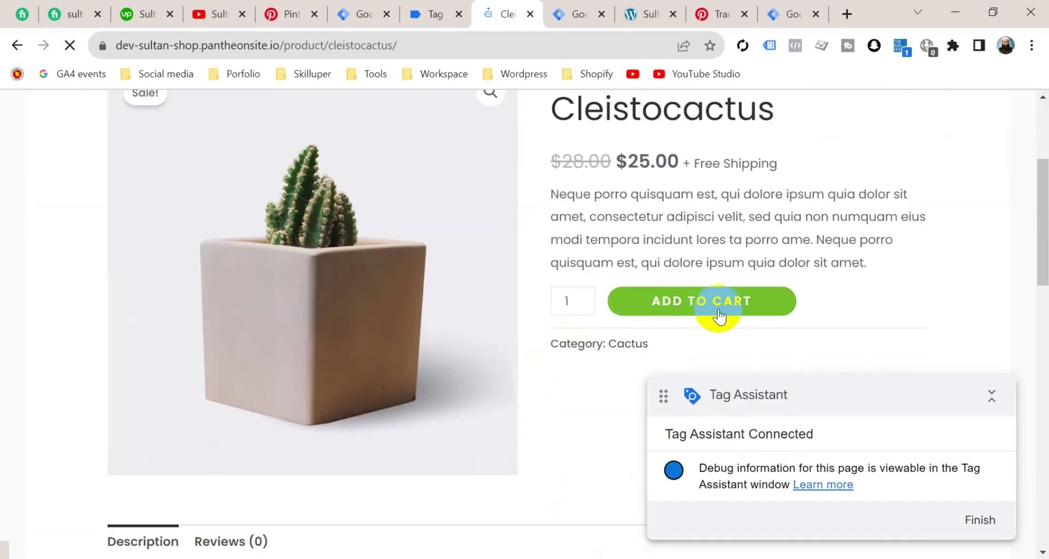
pyautogui.click(671, 312)
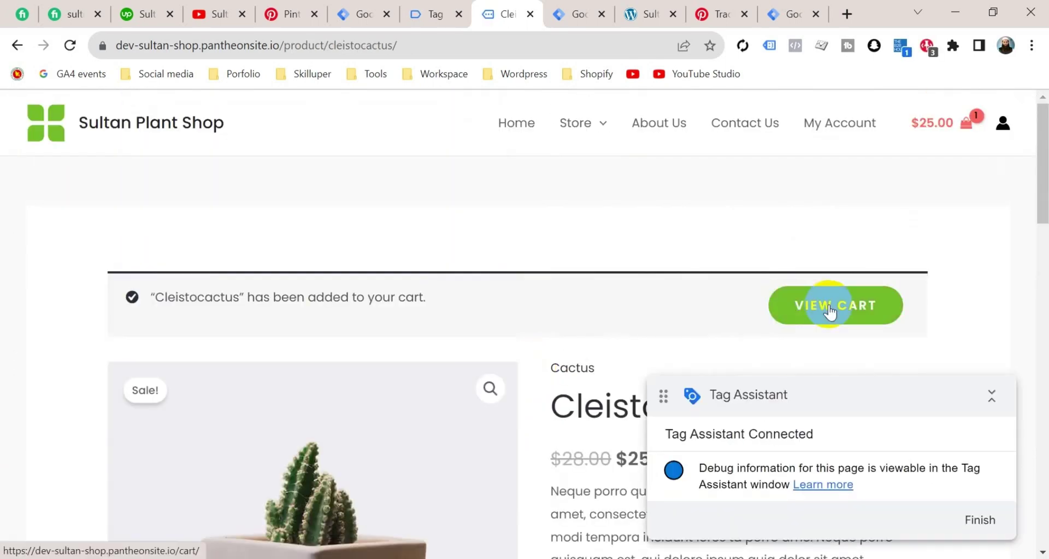
pyautogui.click(828, 306)
pyautogui.scroll(-5, 518, 370)
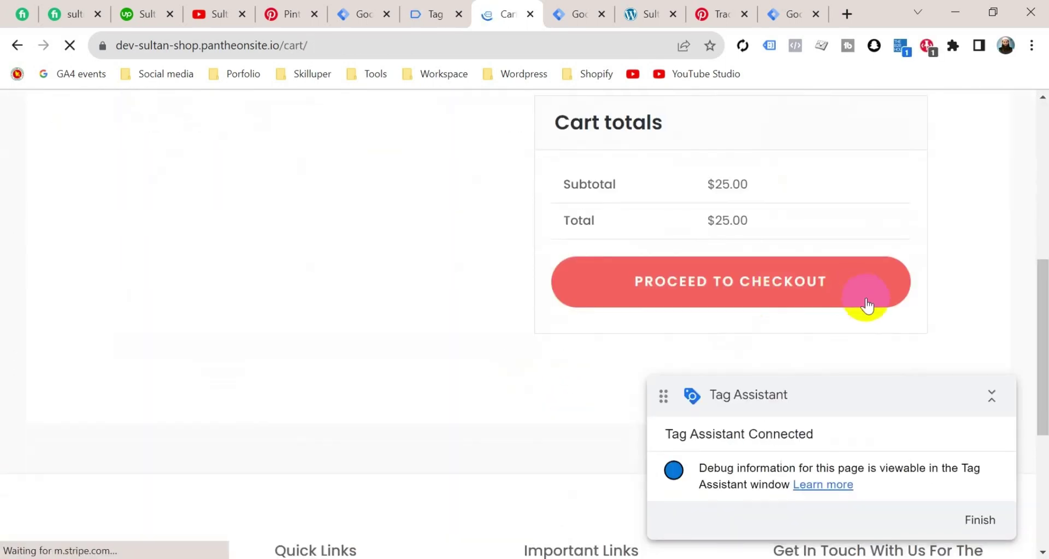
pyautogui.click(745, 290)
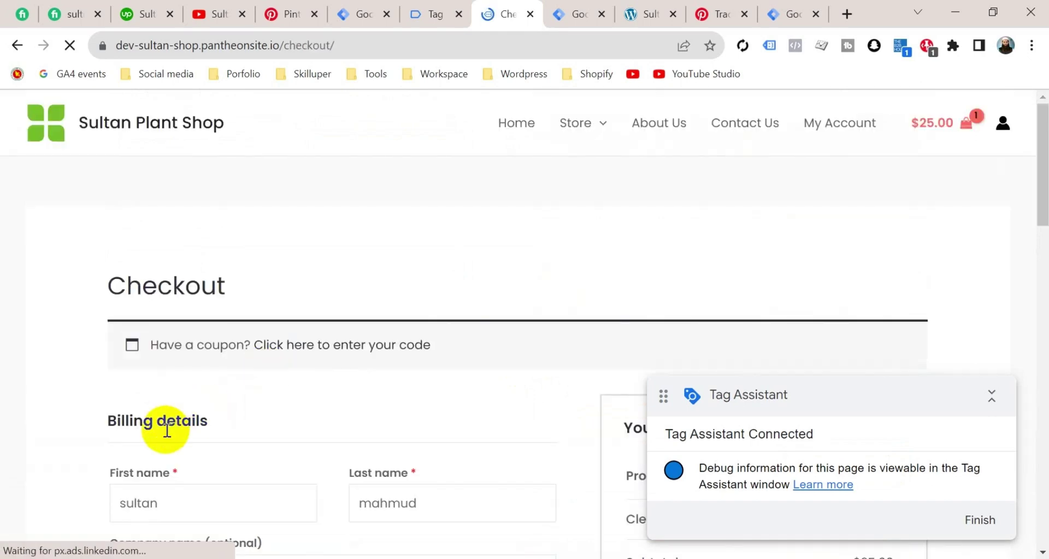
pyautogui.scroll(-6, 211, 354)
pyautogui.scroll(-4, 438, 345)
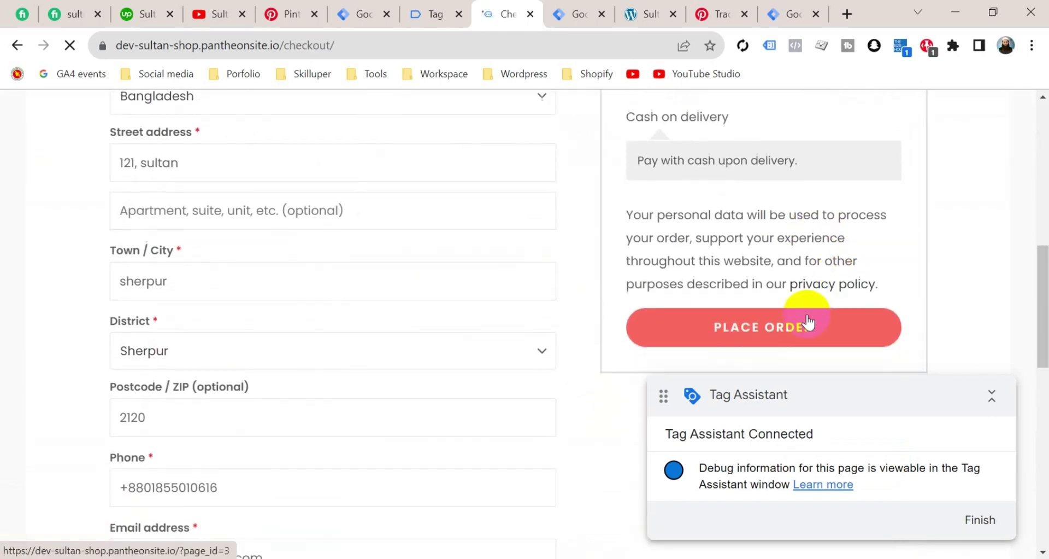
pyautogui.click(747, 323)
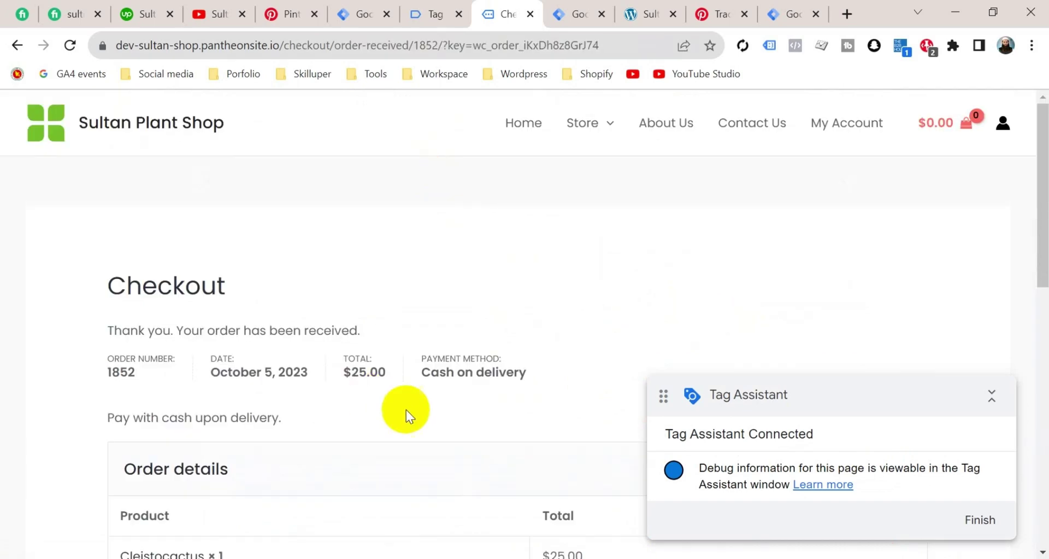
pyautogui.click(425, 14)
pyautogui.click(544, 403)
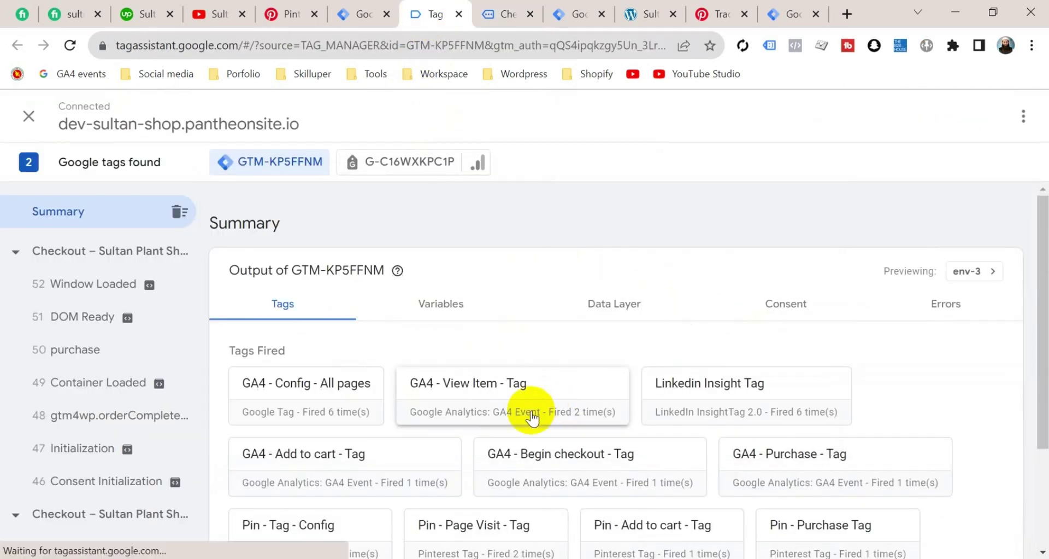
# Confirm Pin - Purchase Tag appears under Tags Fired, then view Pinterest's Event history
pyautogui.scroll(-2, 834, 350)
pyautogui.scroll(-1, 834, 350)
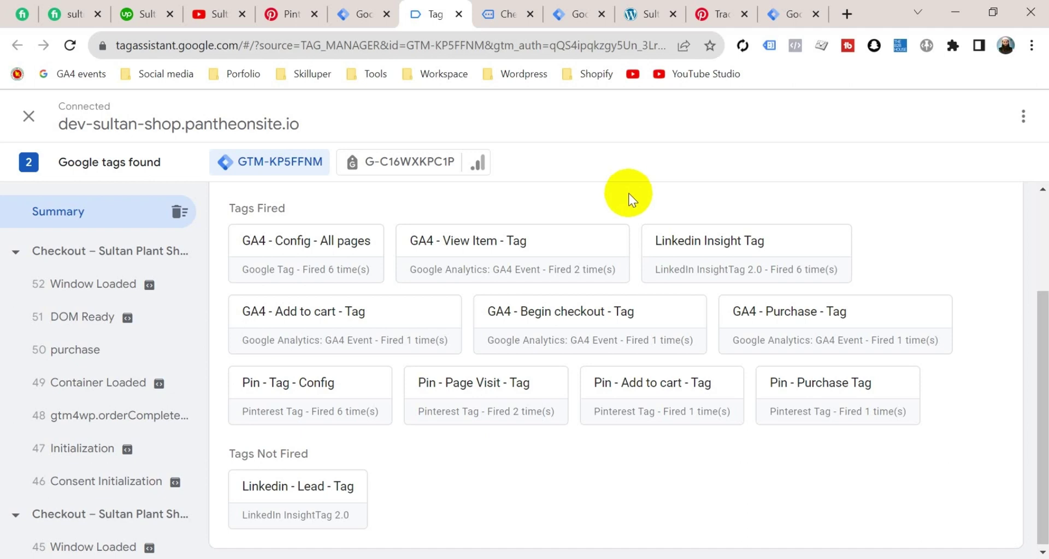
pyautogui.click(282, 15)
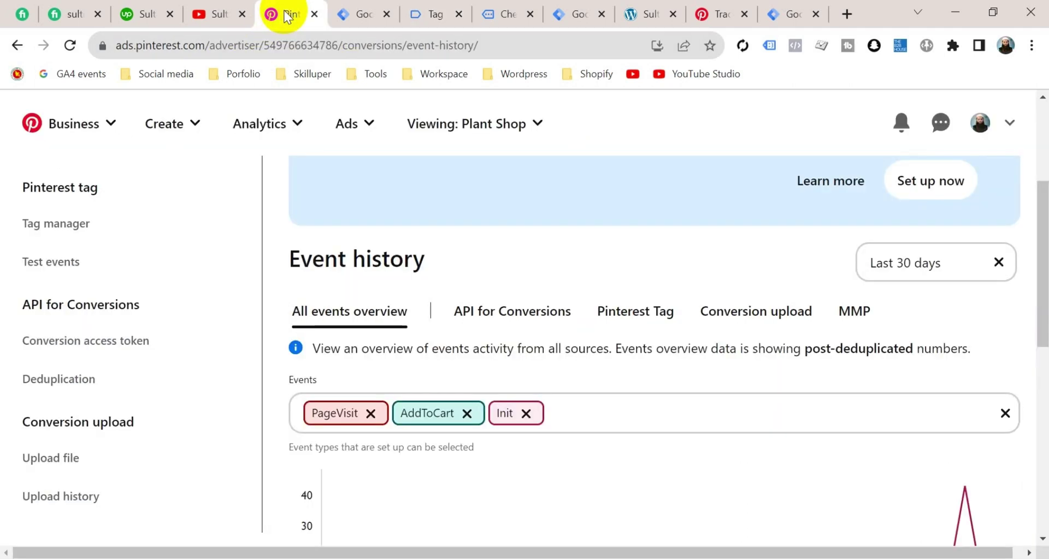
# Reload Pinterest's Event history to confirm the Checkout event, then go back to Tag Manager
pyautogui.click(70, 45)
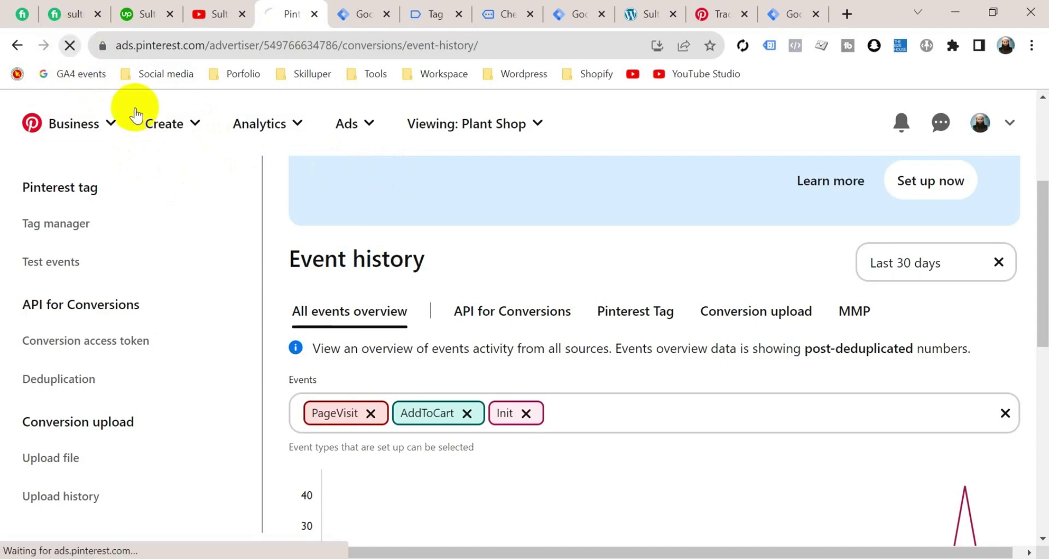
pyautogui.scroll(-5, 566, 388)
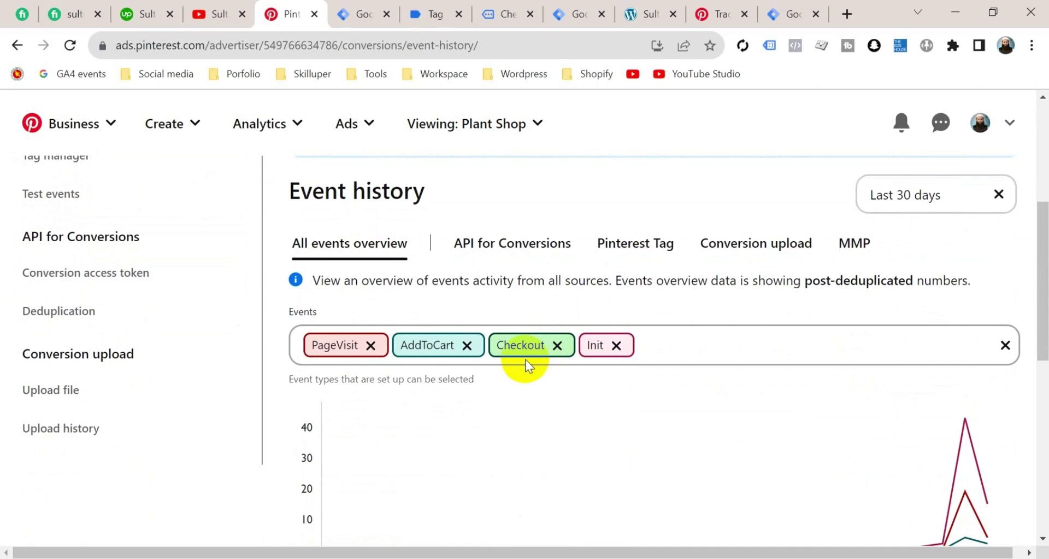
pyautogui.scroll(1, 663, 328)
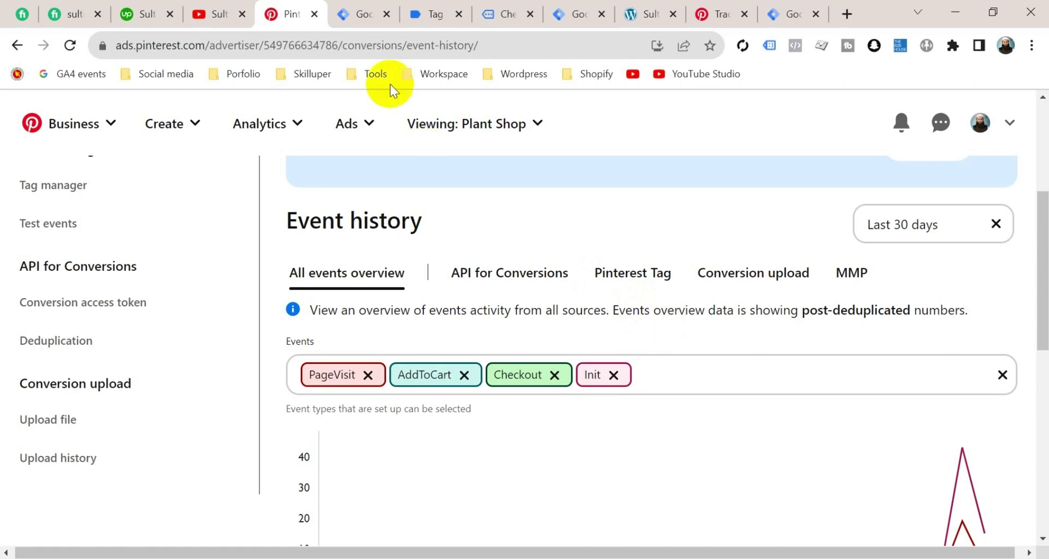
pyautogui.click(363, 19)
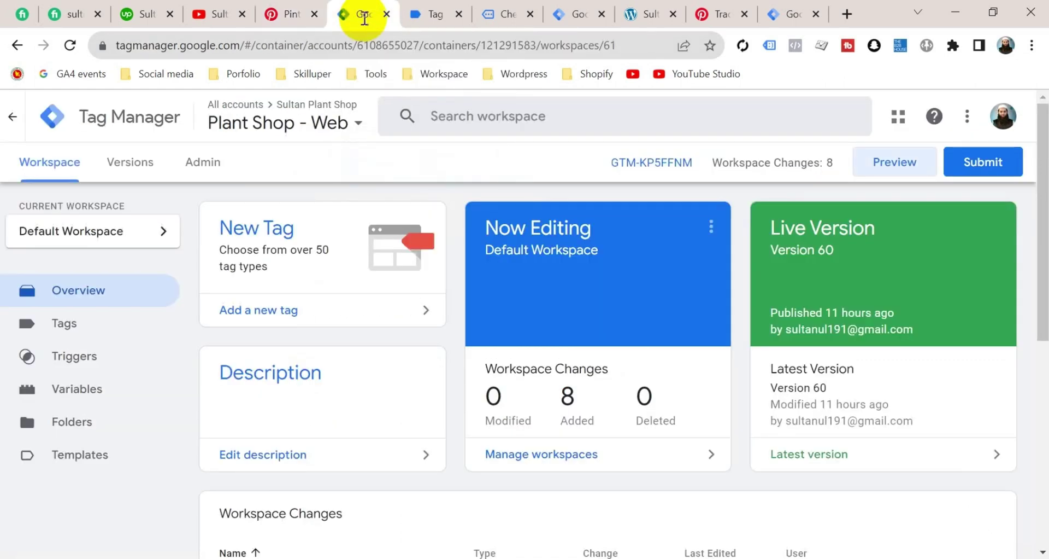
# Begin submitting the workspace changes with the version name 'pin purchase'
pyautogui.click(988, 162)
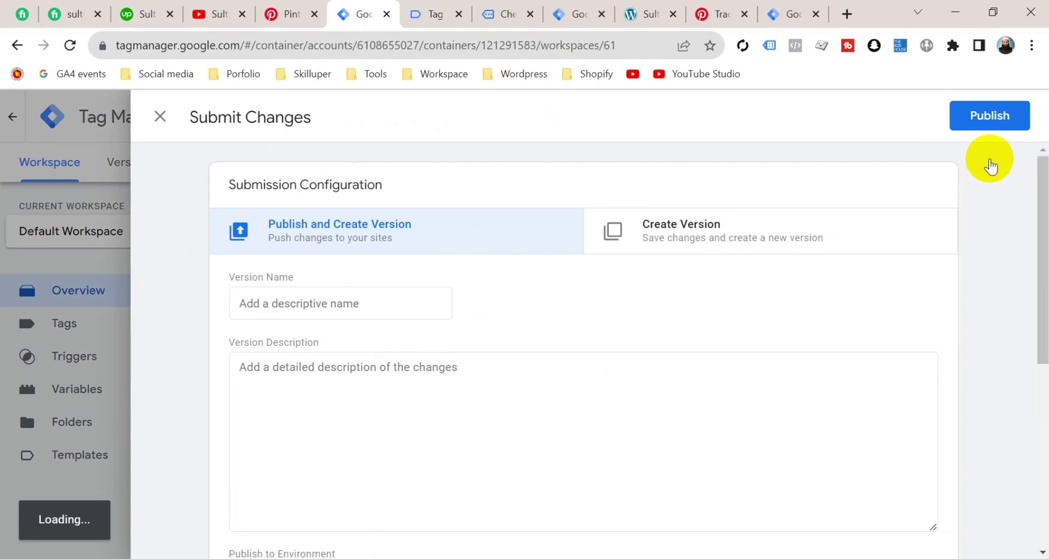
pyautogui.click(321, 301)
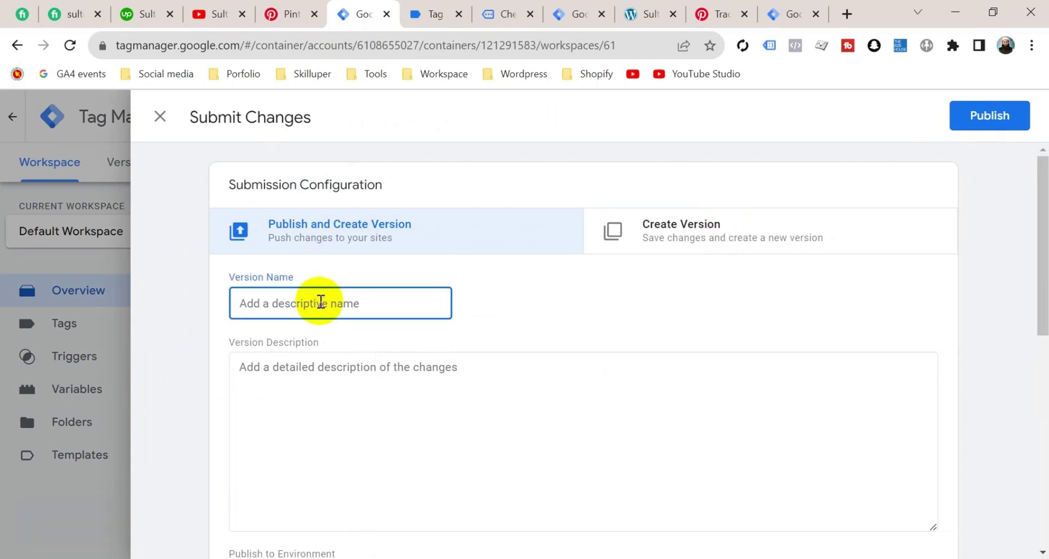
pyautogui.write('pin purchase')
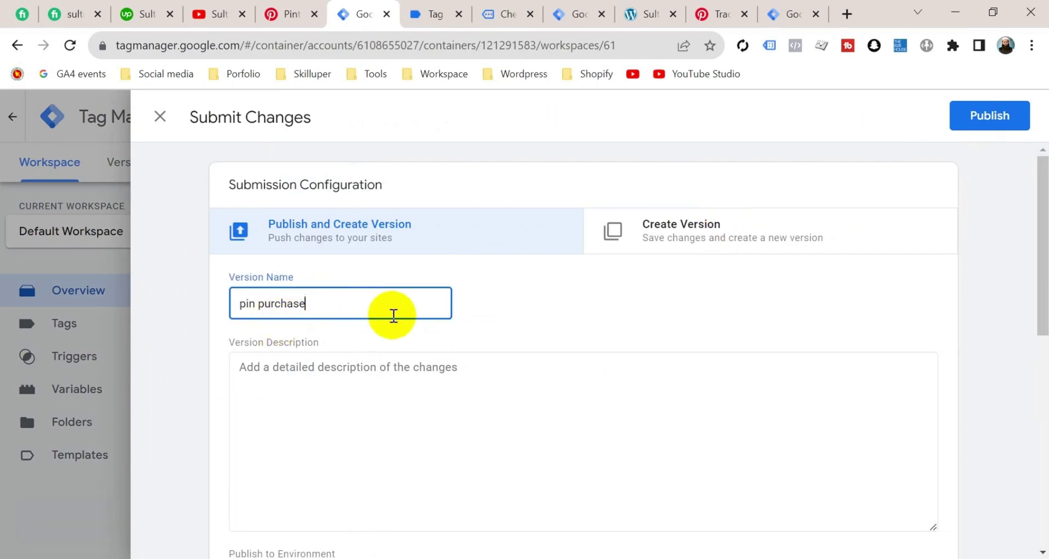